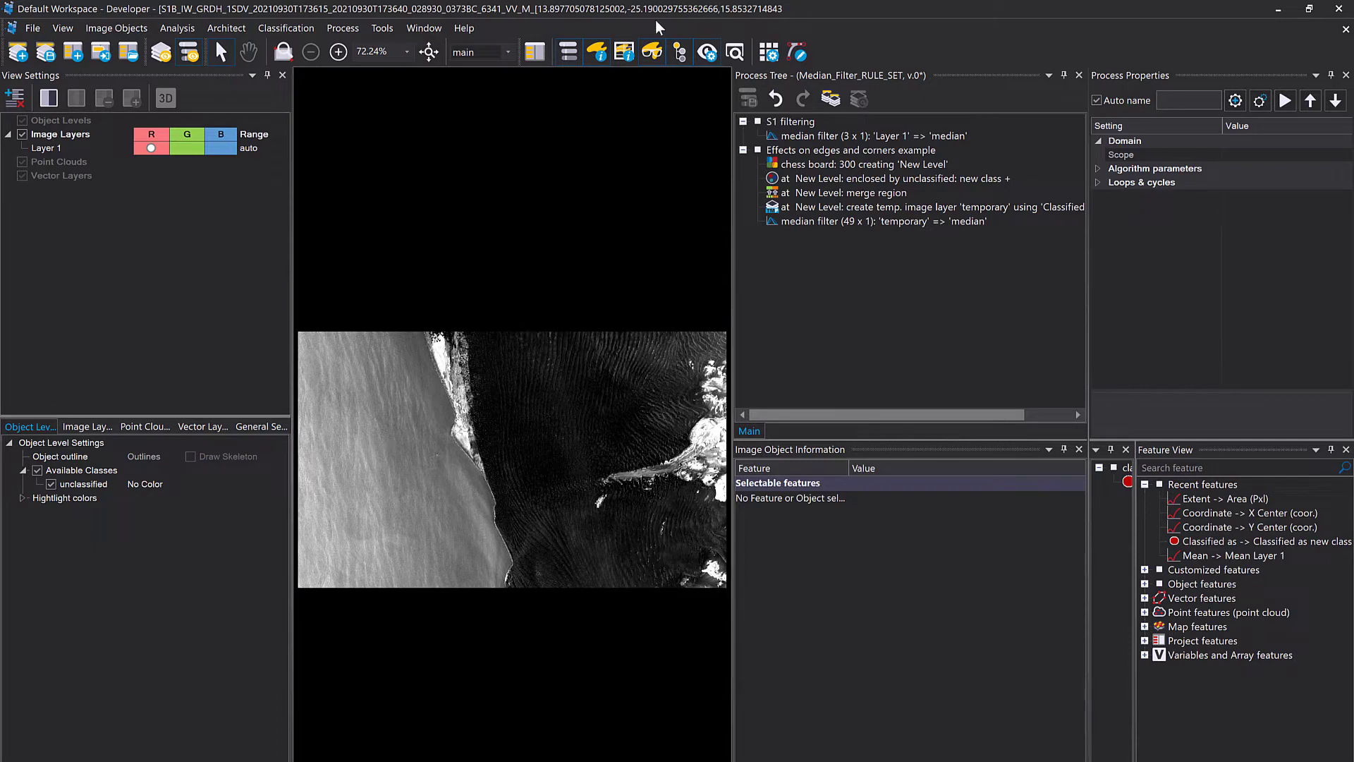
Open the S1 median filter process for editing and review its algorithm, kernel size and class filter settings
{"action": "scroll", "coordinate": [492, 471], "scroll_direction": "up", "scroll_amount": 5}
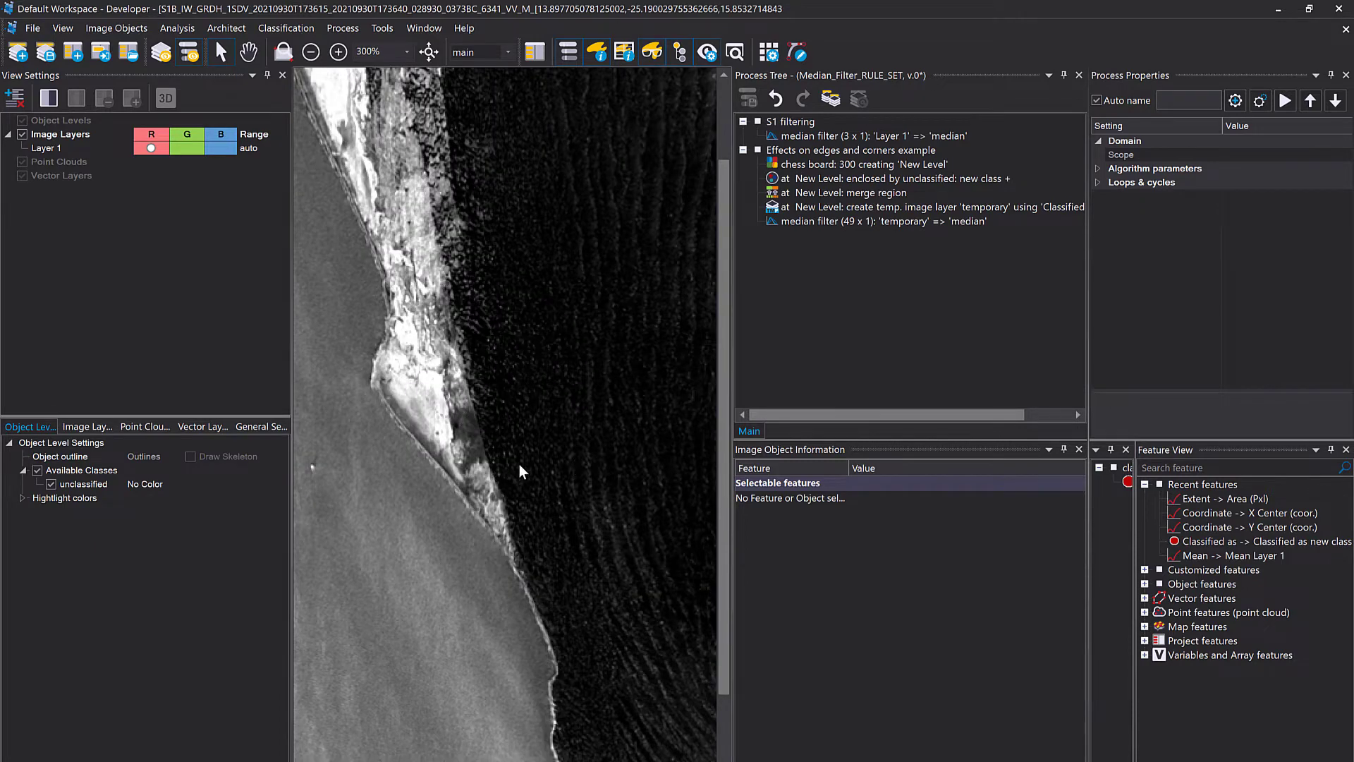
{"action": "scroll", "coordinate": [529, 474], "scroll_direction": "down", "scroll_amount": 4}
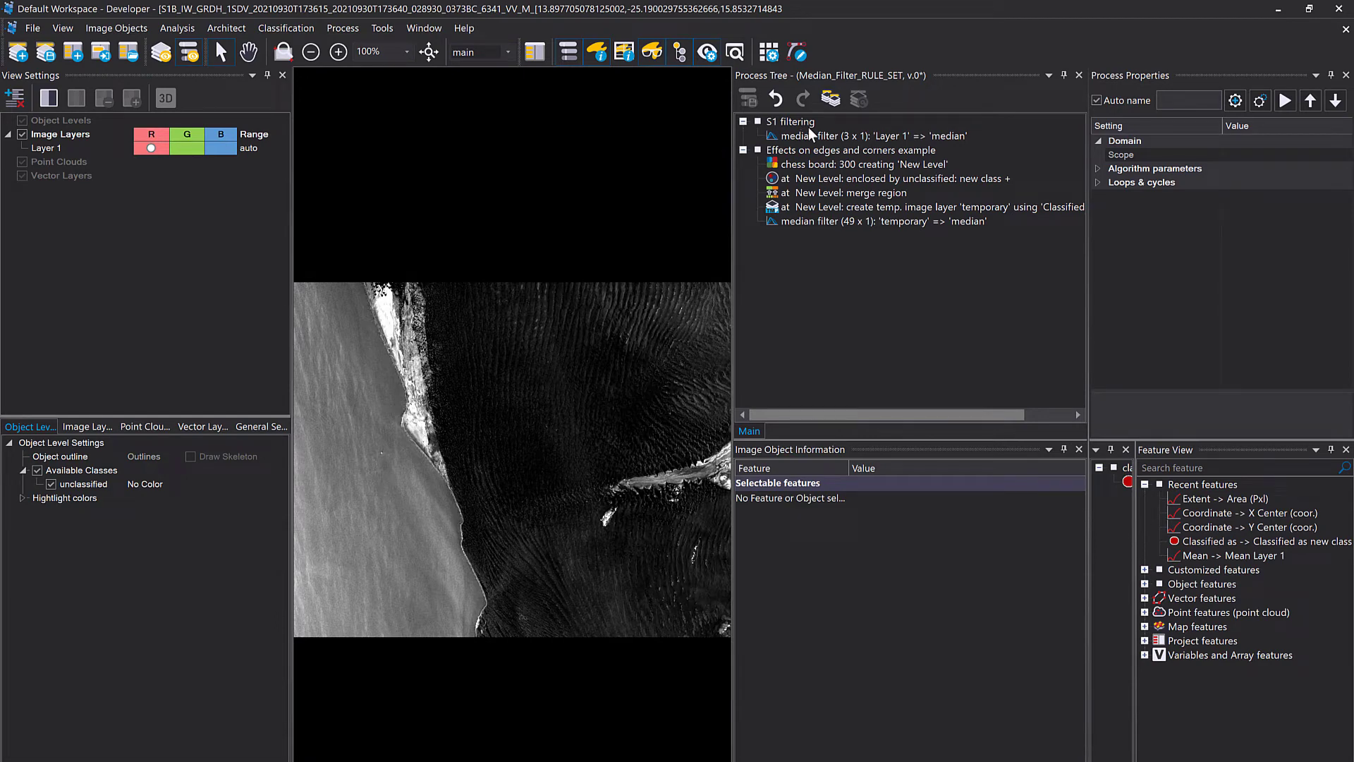
{"action": "left_click", "coordinate": [830, 138]}
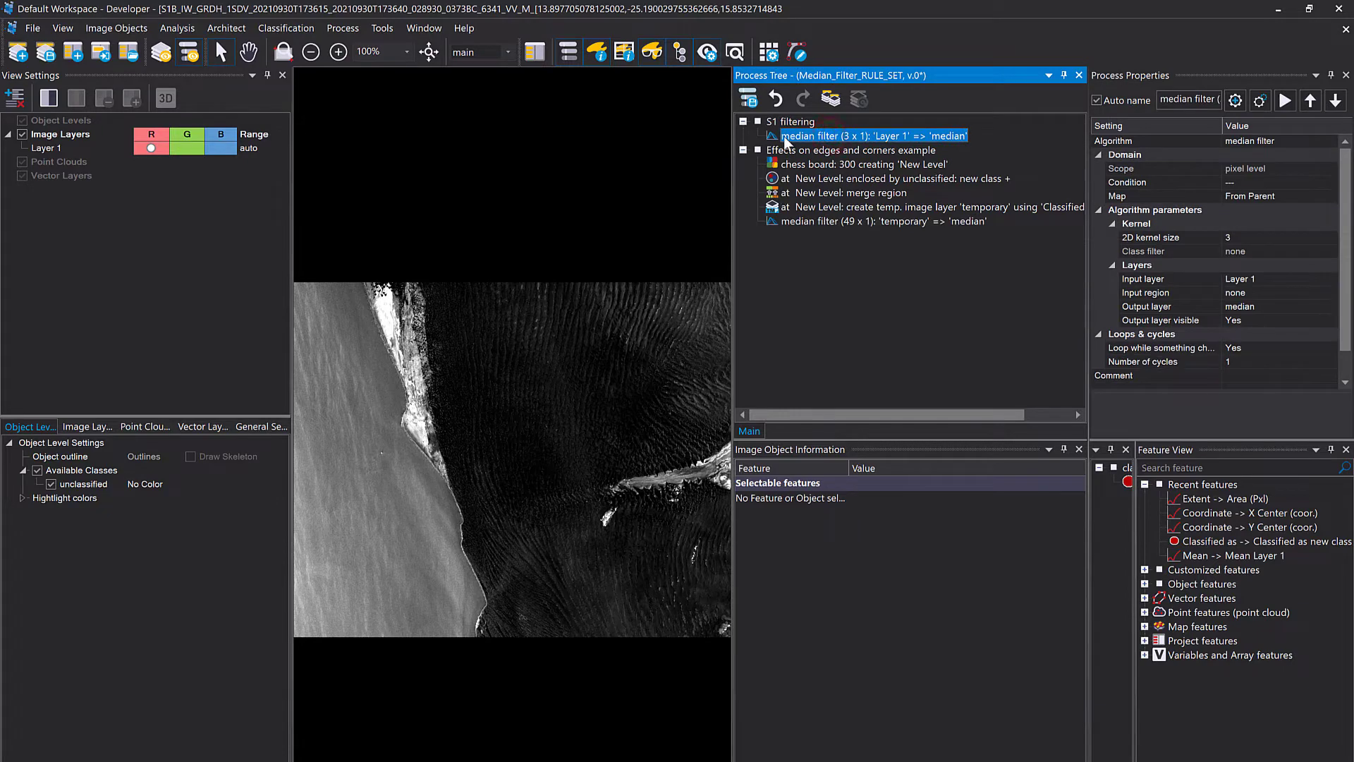
{"action": "double_click", "coordinate": [785, 138]}
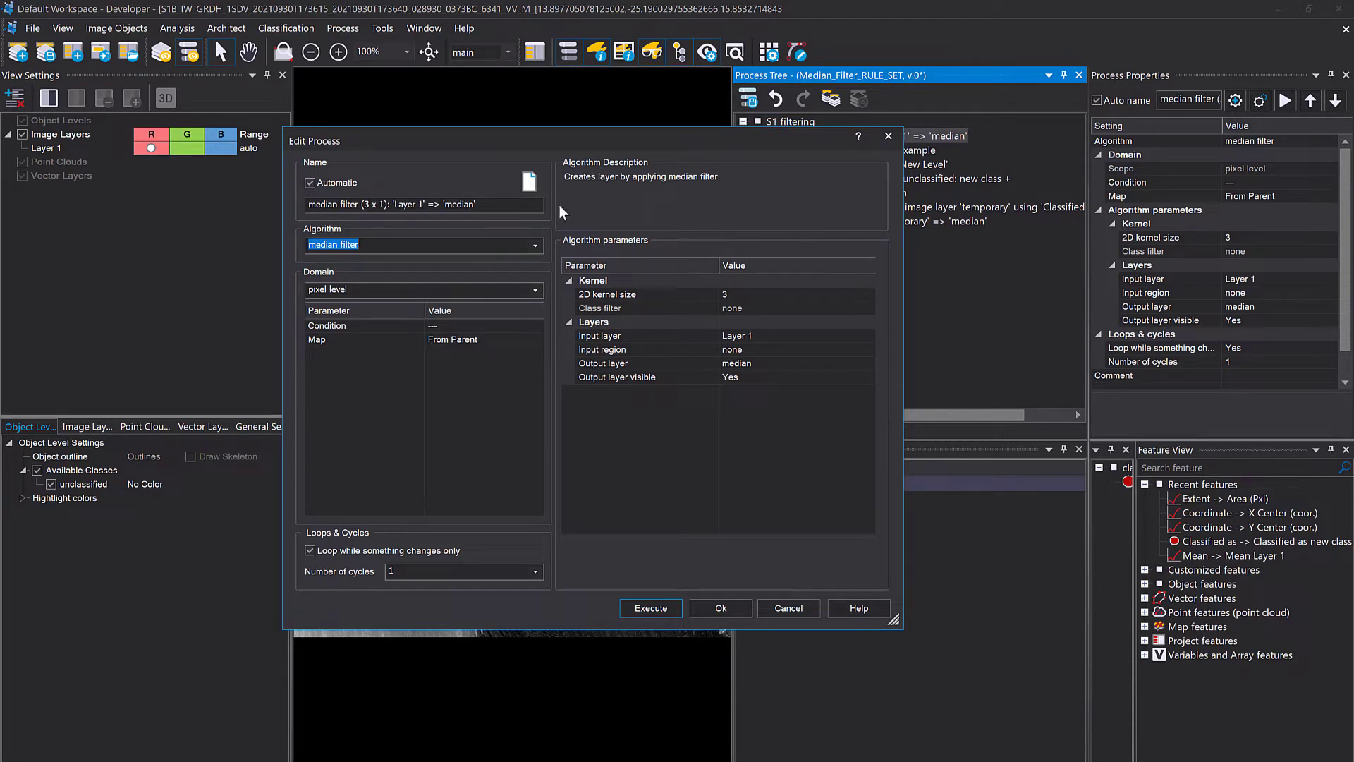
{"action": "left_click", "coordinate": [346, 245]}
{"action": "left_click", "coordinate": [418, 391]}
{"action": "left_click", "coordinate": [792, 294]}
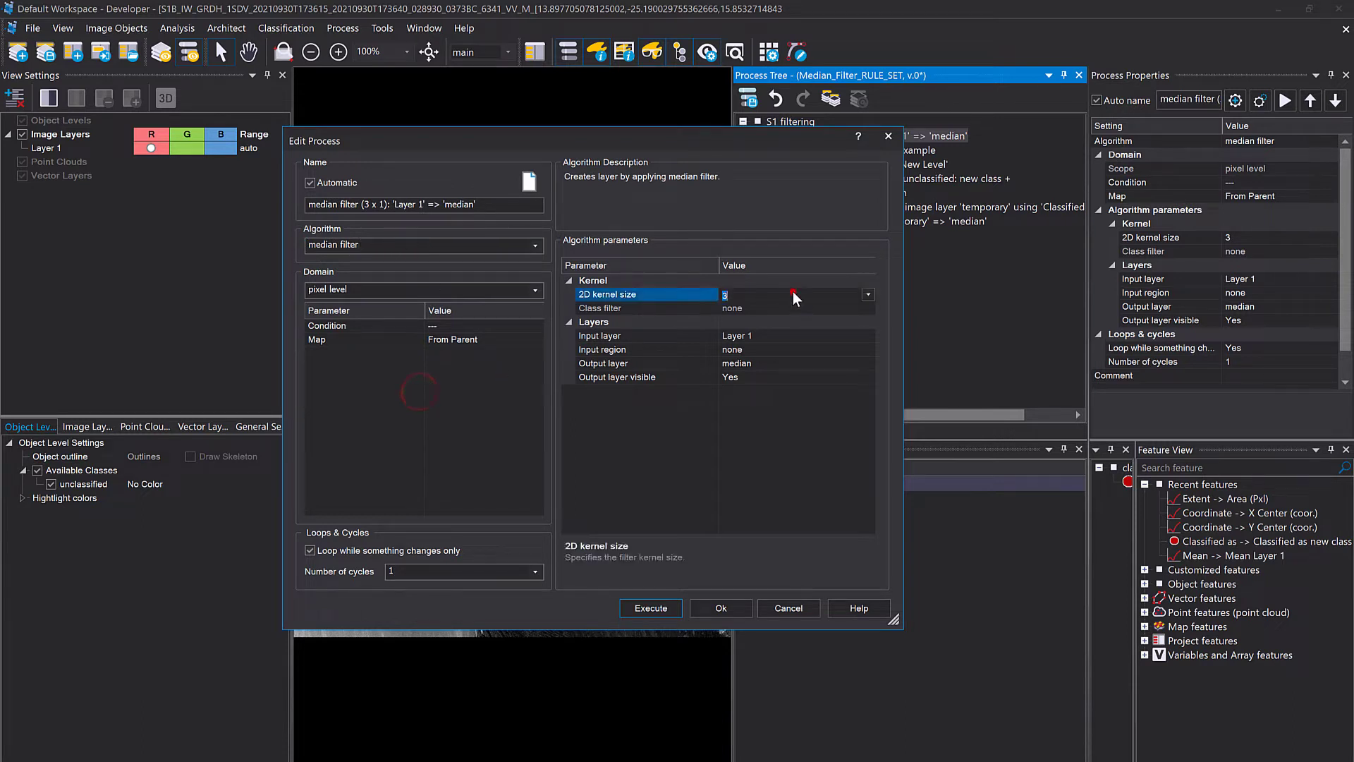
{"action": "left_click", "coordinate": [755, 309]}
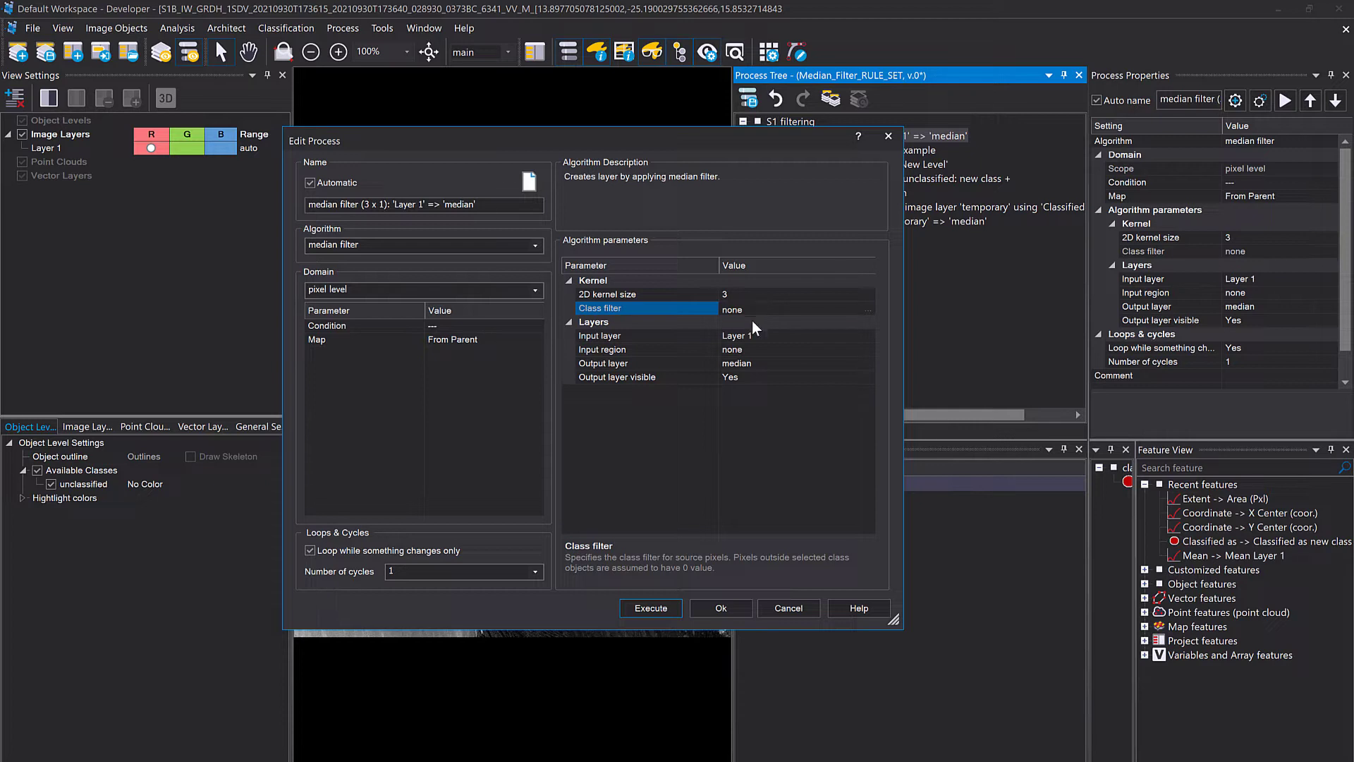
Execute the median filter with kernel size 3, Layer 1 as input and a visible output layer named median
{"action": "left_click", "coordinate": [749, 333]}
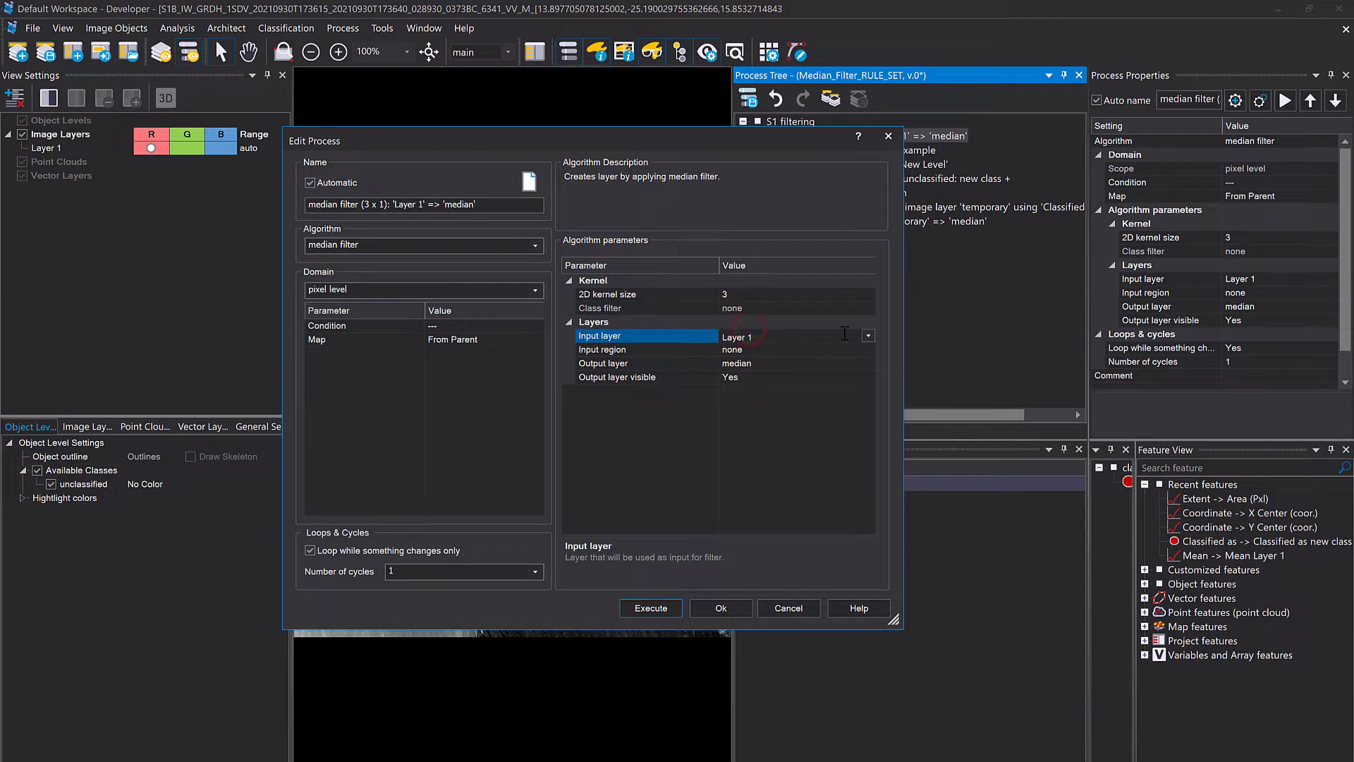
{"action": "left_click", "coordinate": [868, 335]}
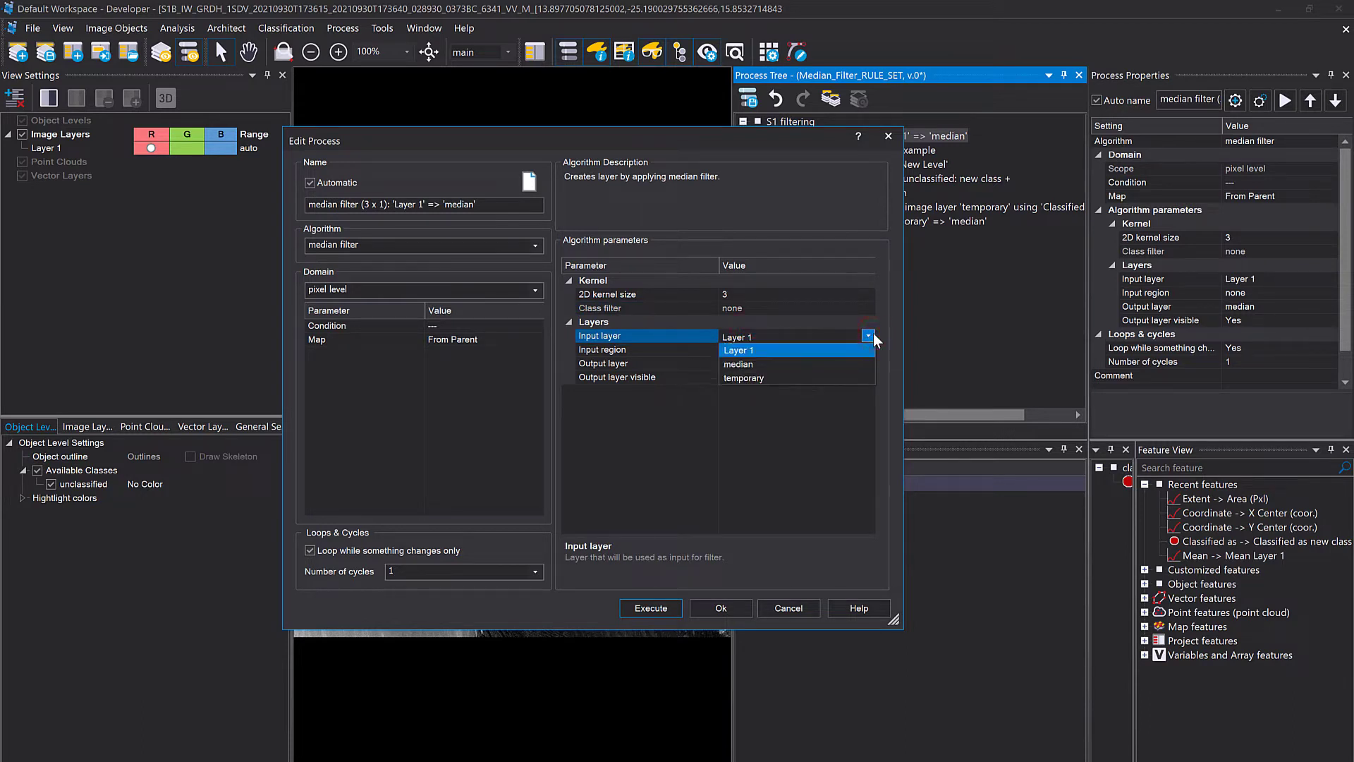
{"action": "left_click", "coordinate": [809, 351]}
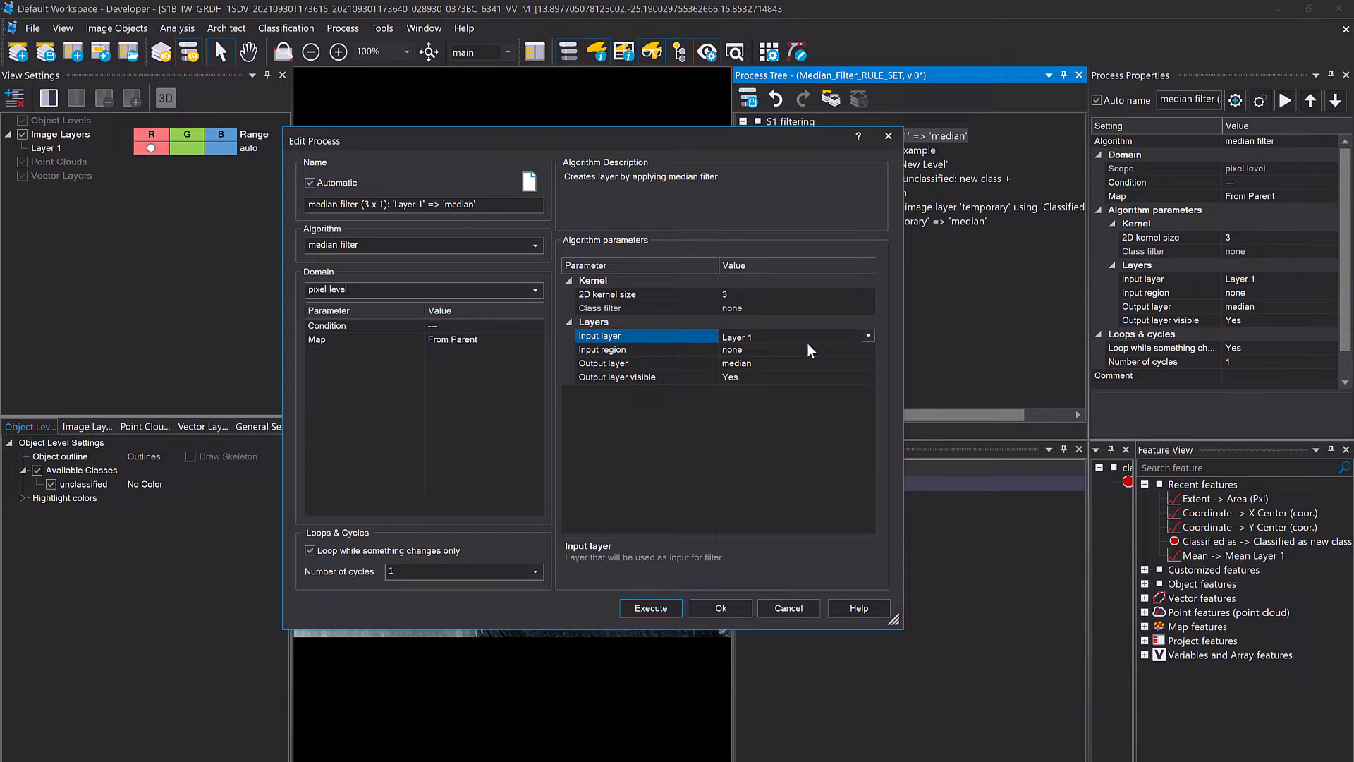
{"action": "left_click", "coordinate": [662, 350]}
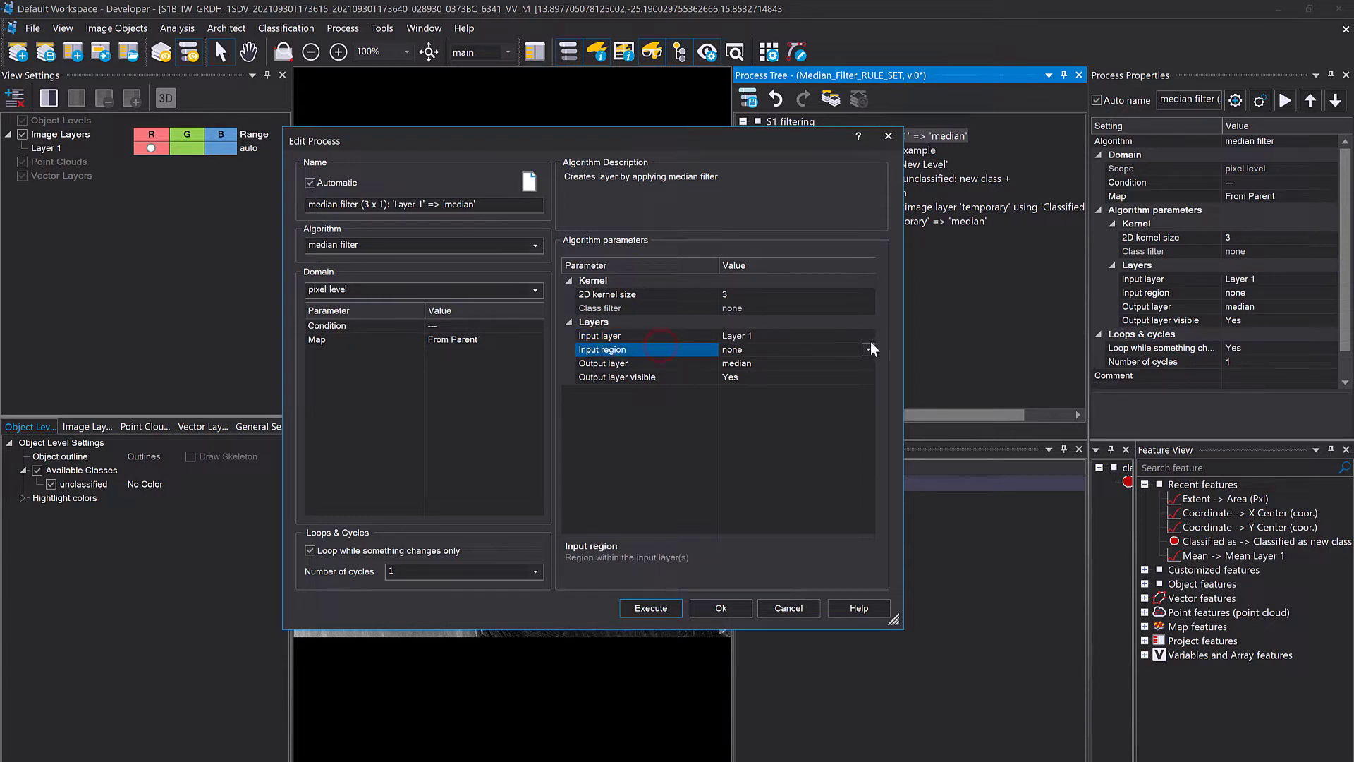
{"action": "left_click", "coordinate": [696, 364]}
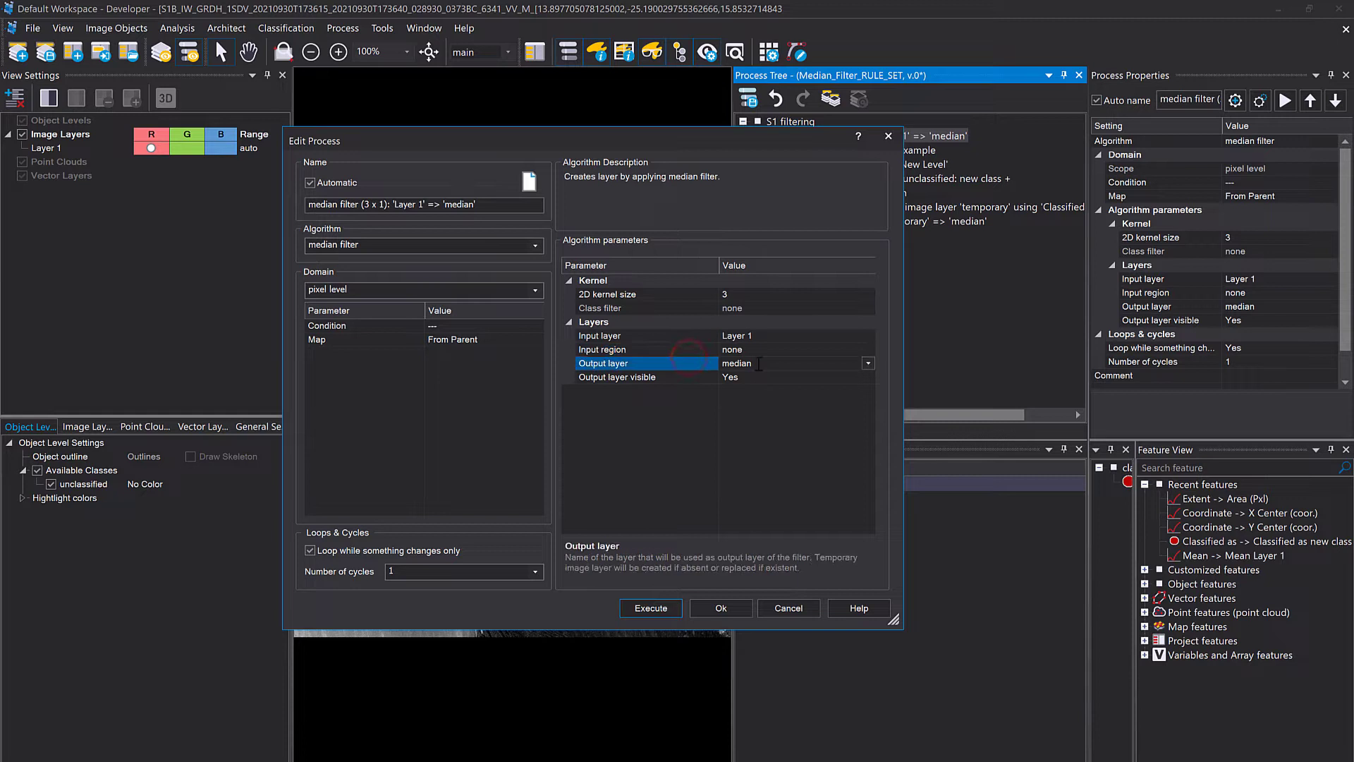
{"action": "left_click", "coordinate": [759, 364]}
{"action": "left_click", "coordinate": [634, 381]}
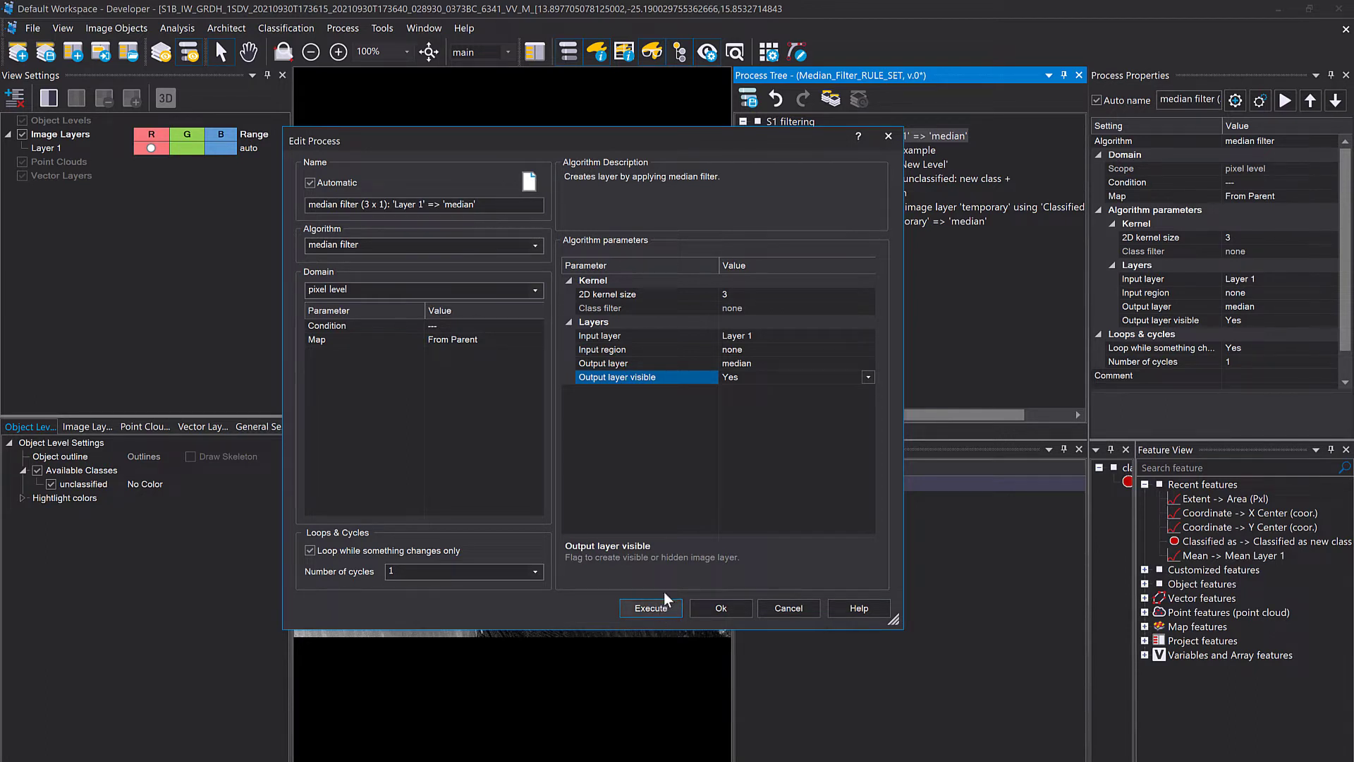
{"action": "left_click", "coordinate": [677, 294]}
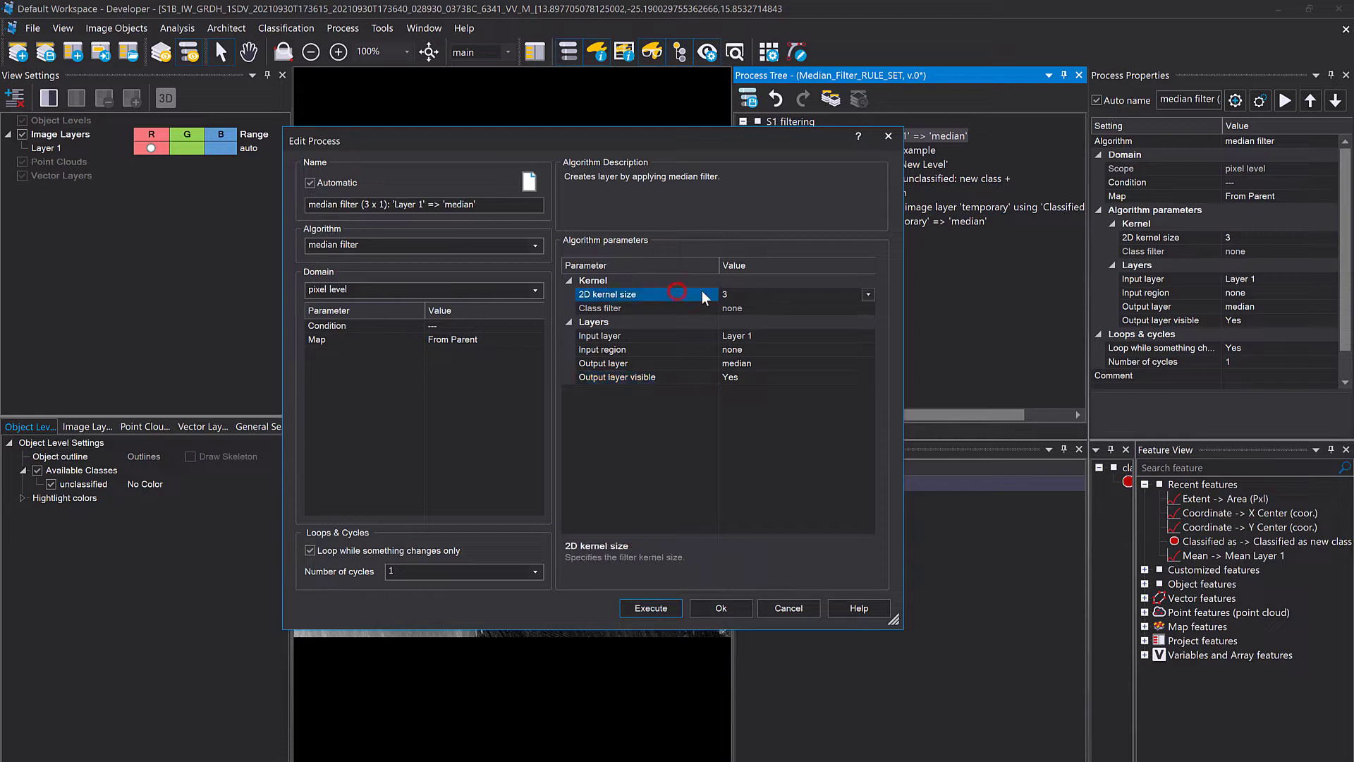
{"action": "left_click", "coordinate": [658, 602]}
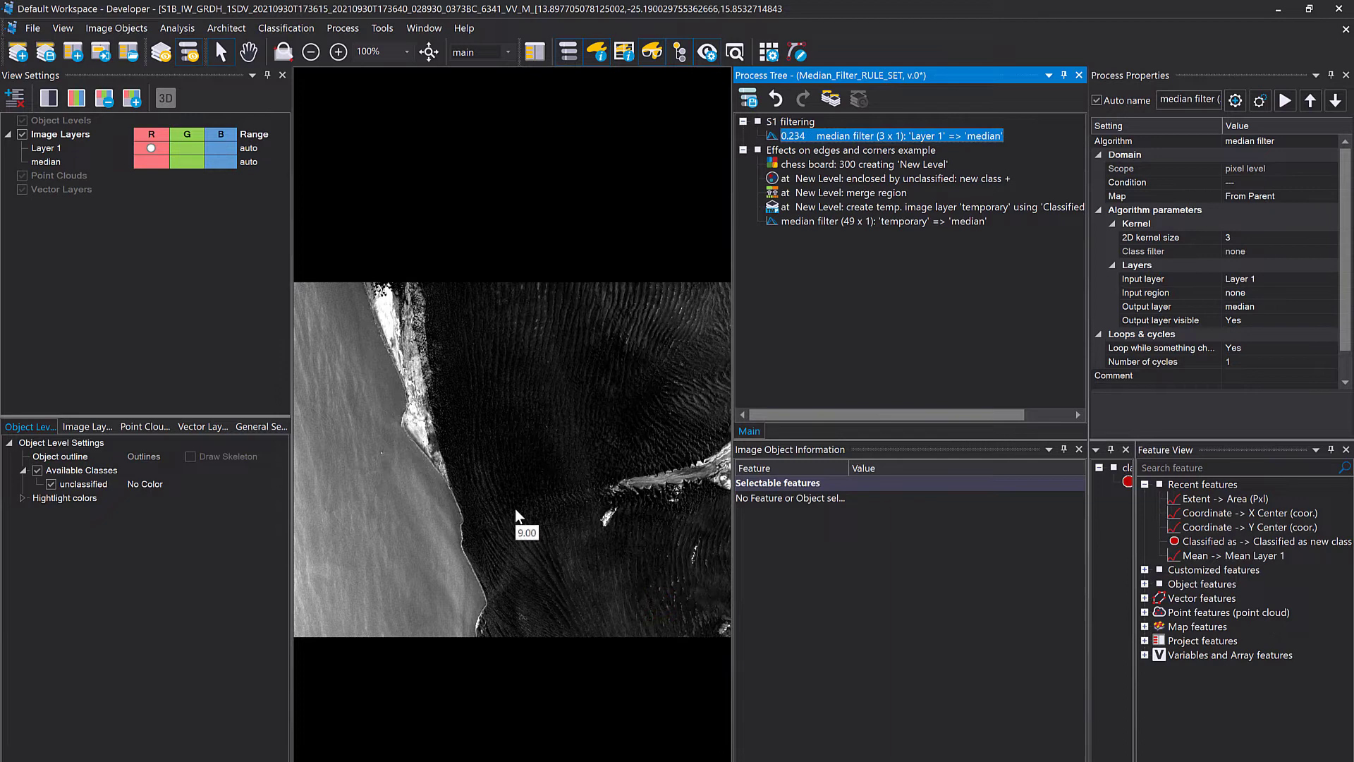
Split the image view horizontally and display the median layer in the lower view
{"action": "left_click", "coordinate": [424, 28]}
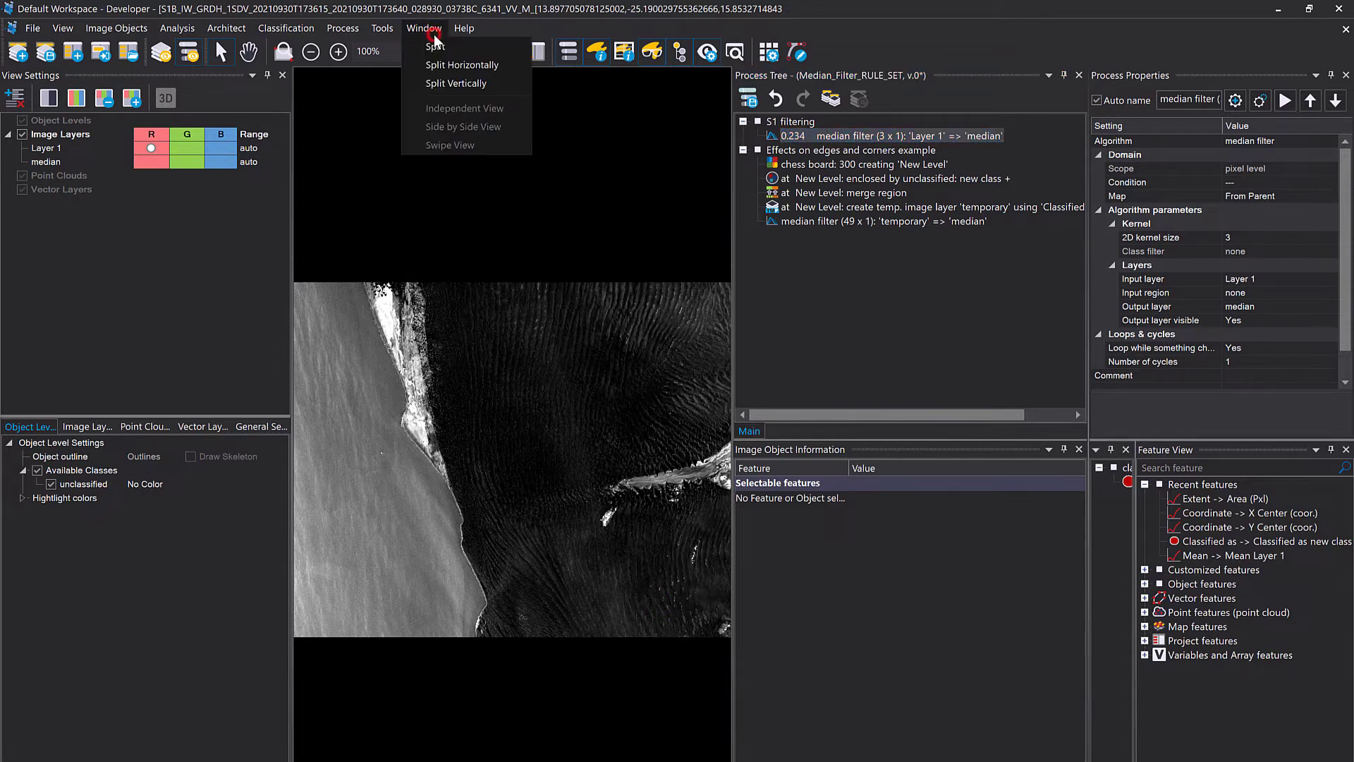
{"action": "left_click", "coordinate": [452, 67]}
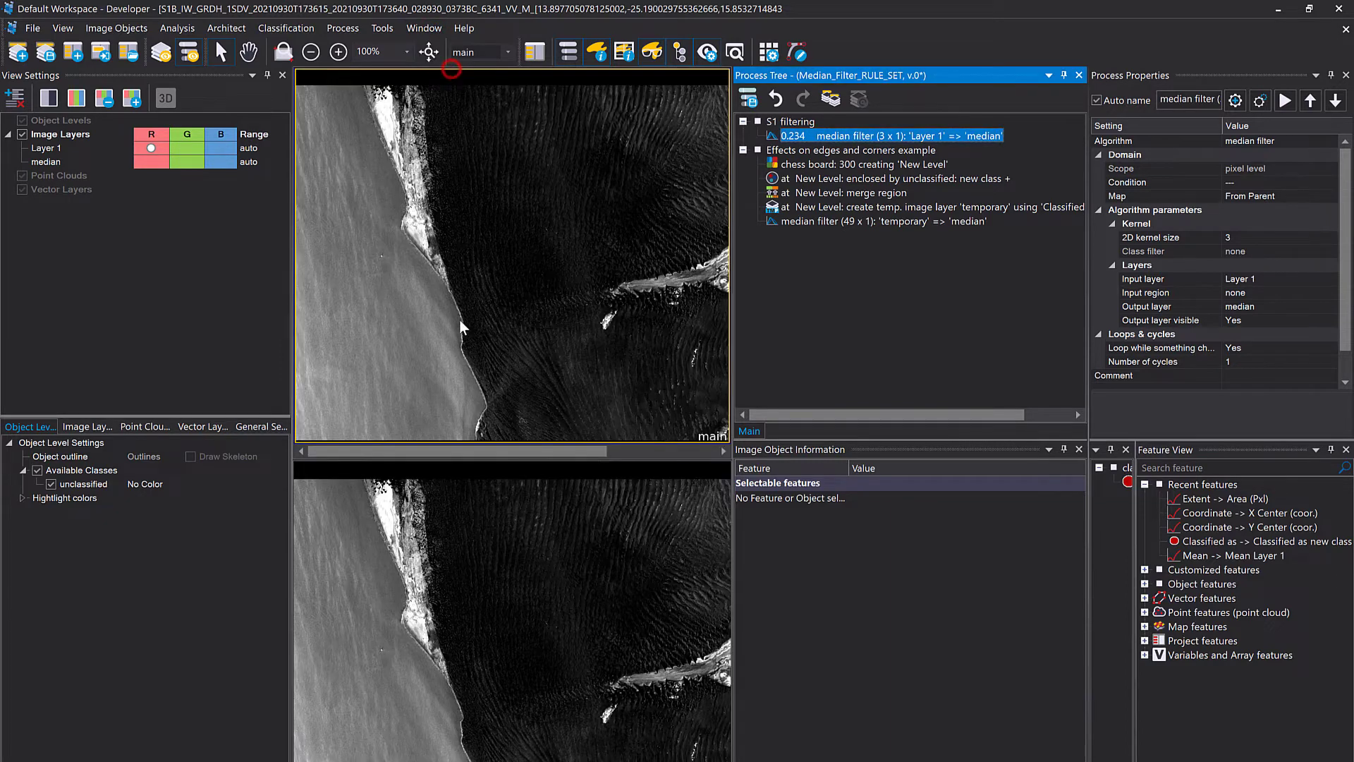
{"action": "left_click", "coordinate": [474, 478]}
{"action": "left_click", "coordinate": [151, 161]}
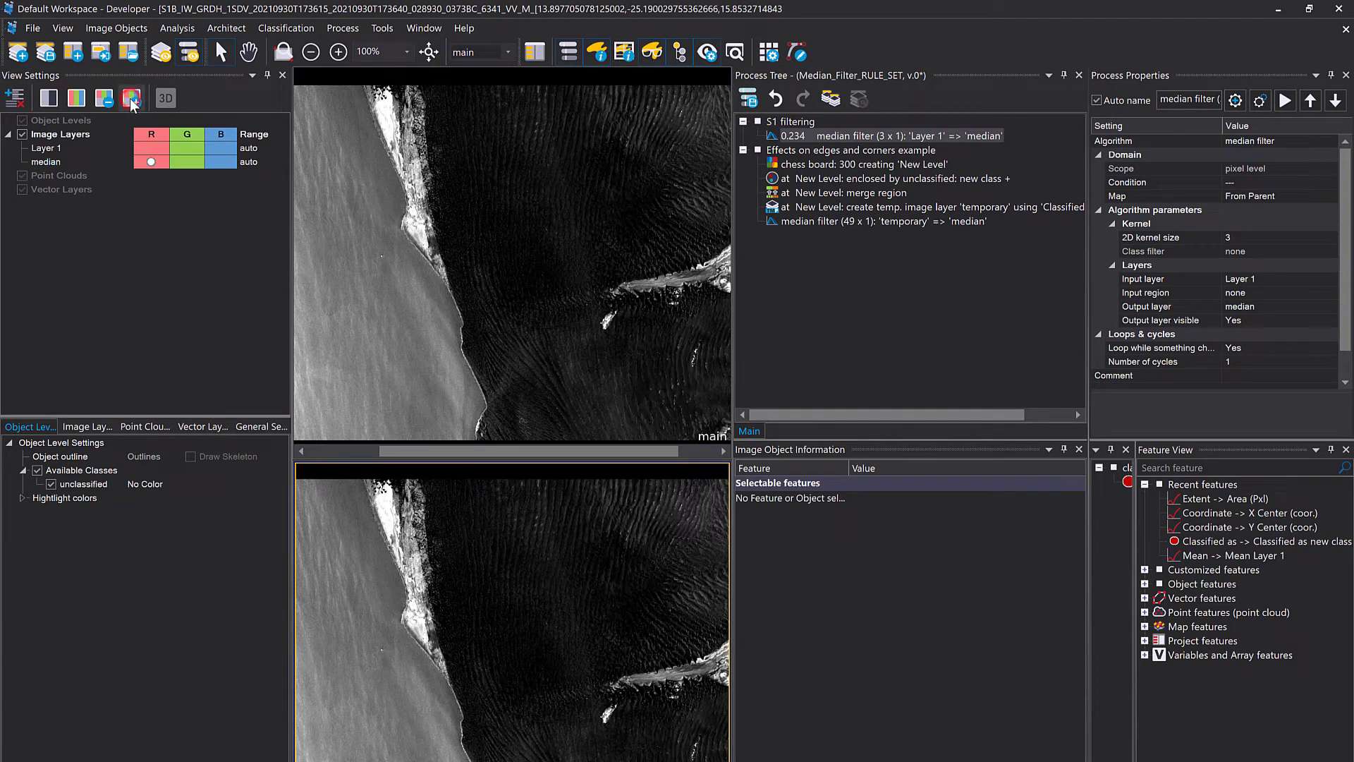
Link the two split views in Side by Side View mode for synchronized navigation
{"action": "left_click", "coordinate": [424, 28]}
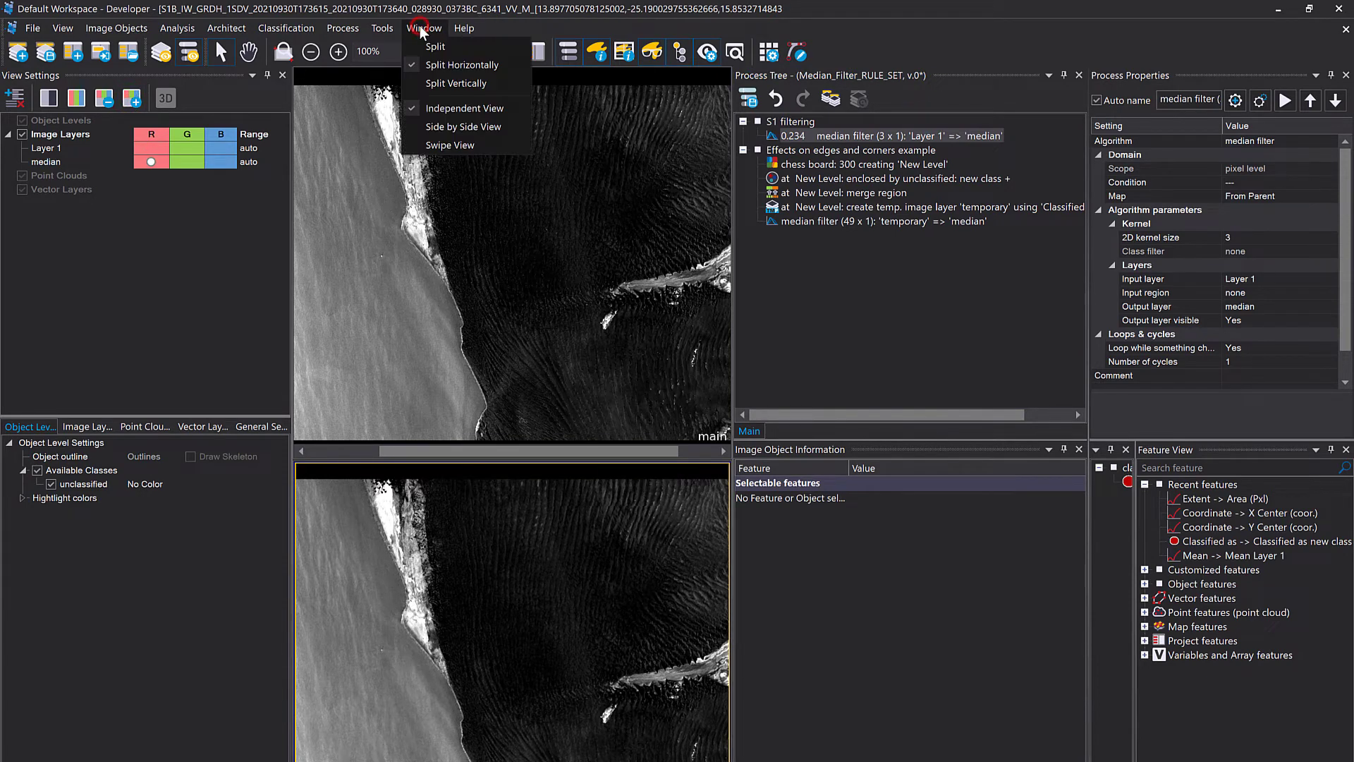
{"action": "left_click", "coordinate": [452, 129]}
{"action": "scroll", "coordinate": [419, 319], "scroll_direction": "up", "scroll_amount": 5}
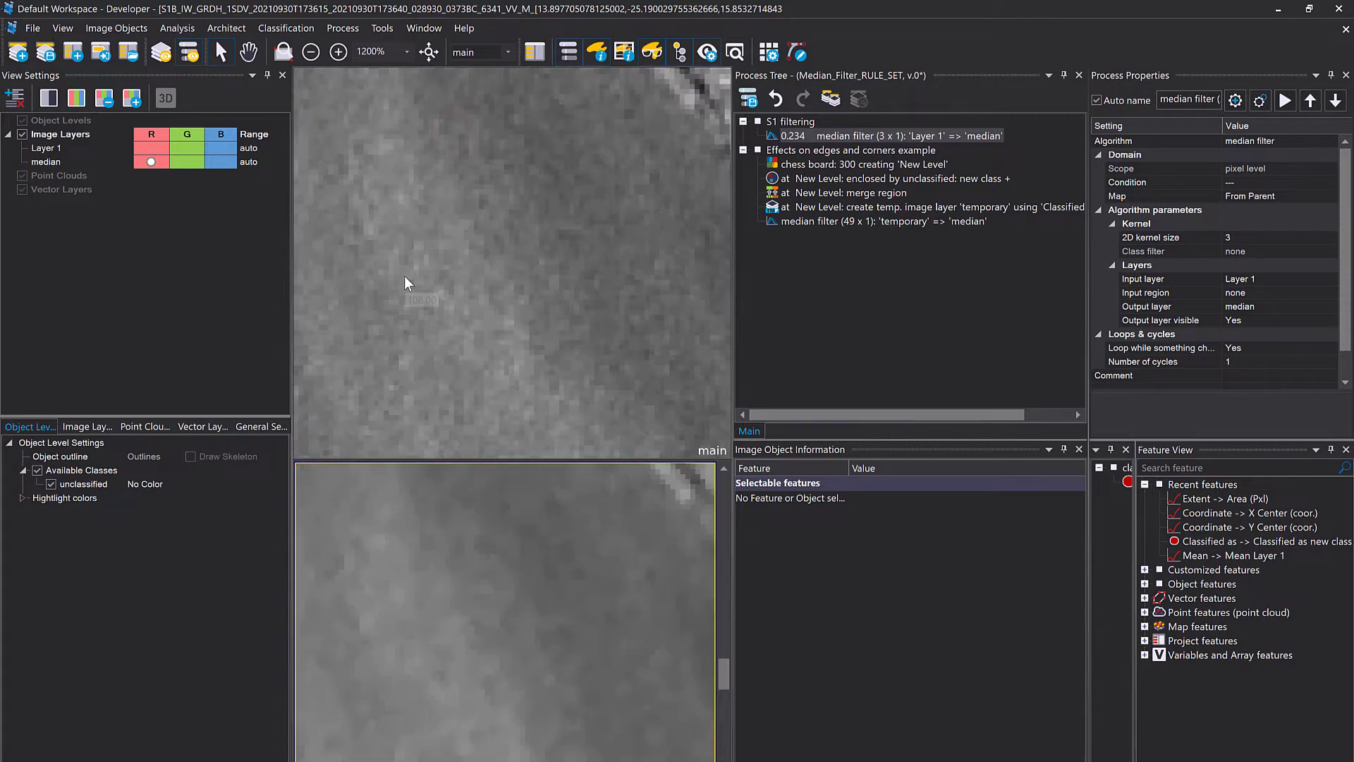
Compare the original and median-filtered images closely along the coastline, over the dark textured area and at the bright edges
{"action": "left_click", "coordinate": [535, 311]}
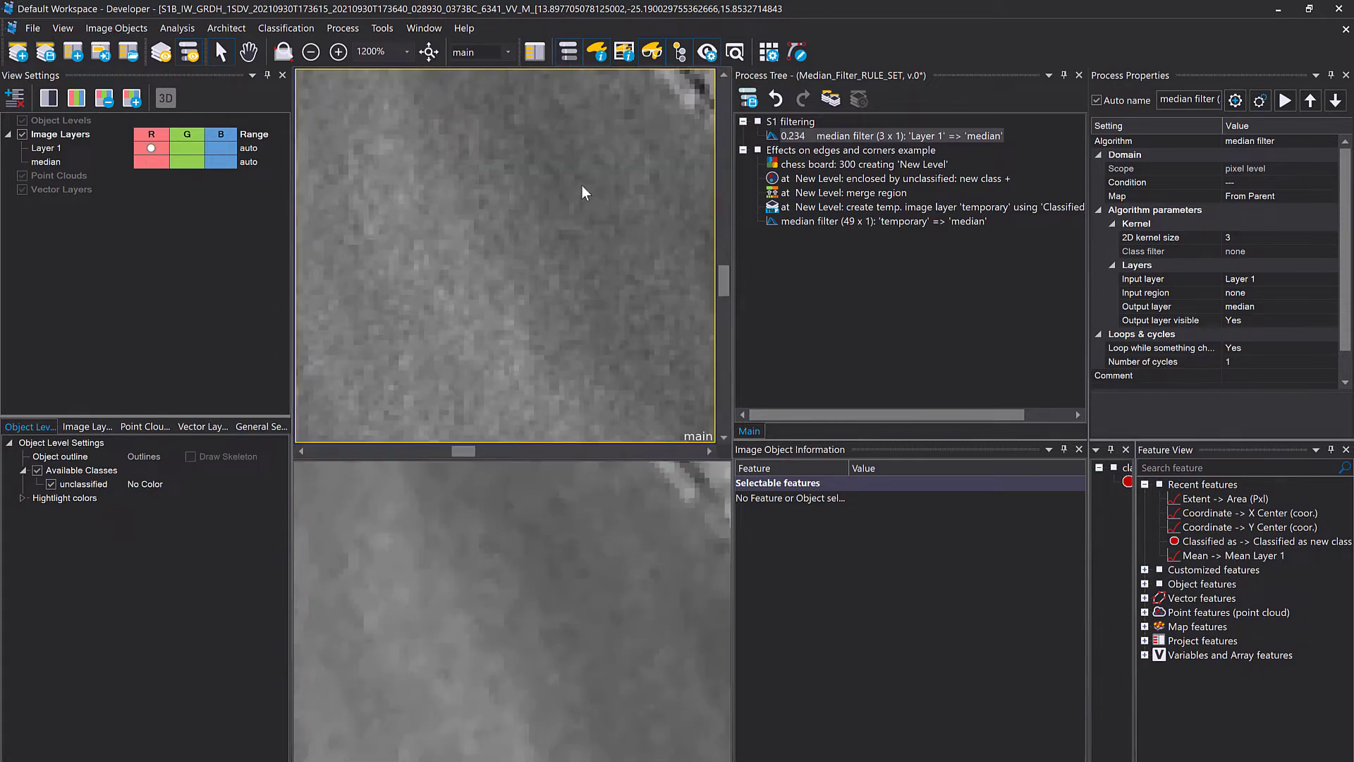
{"action": "scroll", "coordinate": [583, 162], "scroll_direction": "up", "scroll_amount": 3}
{"action": "left_click_drag", "start_coordinate": [582, 225], "coordinate": [457, 120]}
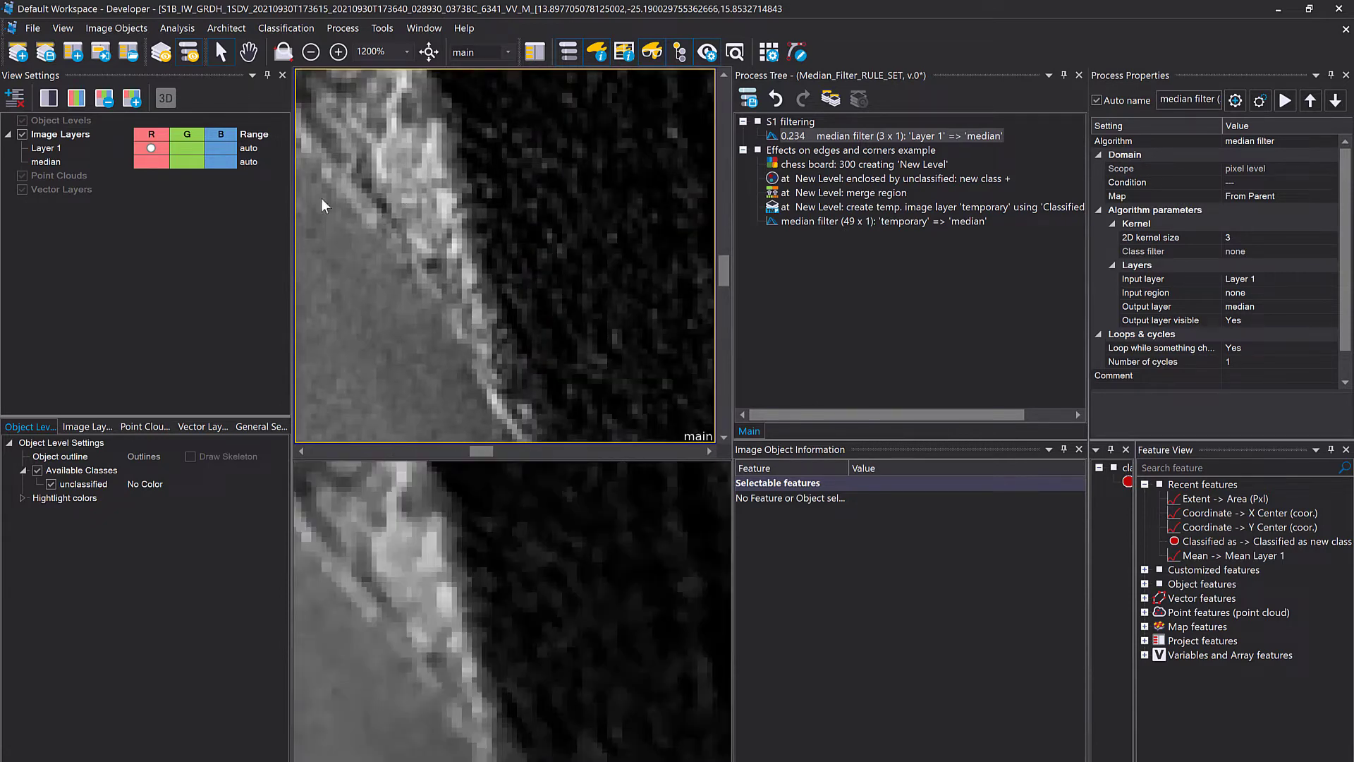
{"action": "left_click_drag", "start_coordinate": [511, 251], "coordinate": [511, 121]}
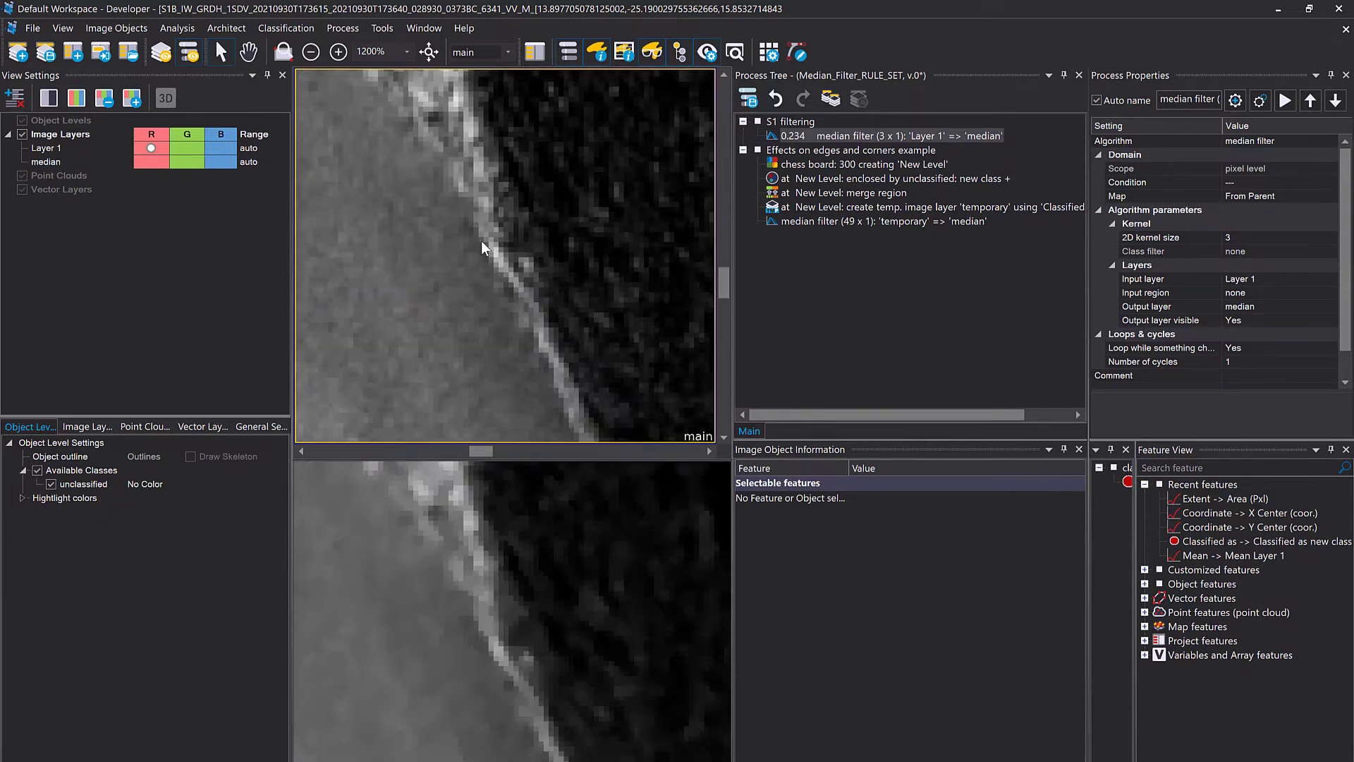
{"action": "scroll", "coordinate": [481, 239], "scroll_direction": "down", "scroll_amount": 3}
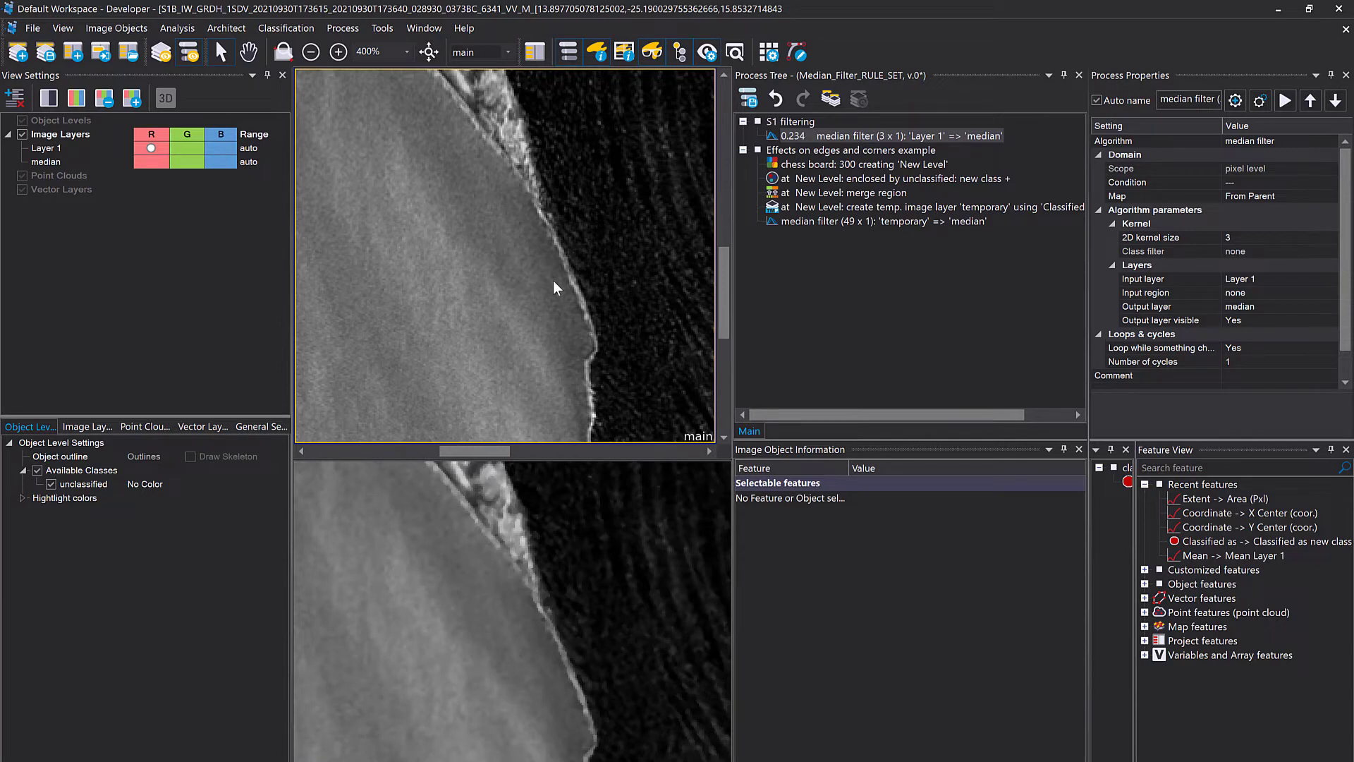
{"action": "left_click_drag", "start_coordinate": [553, 281], "coordinate": [470, 299]}
{"action": "scroll", "coordinate": [452, 292], "scroll_direction": "up", "scroll_amount": 2}
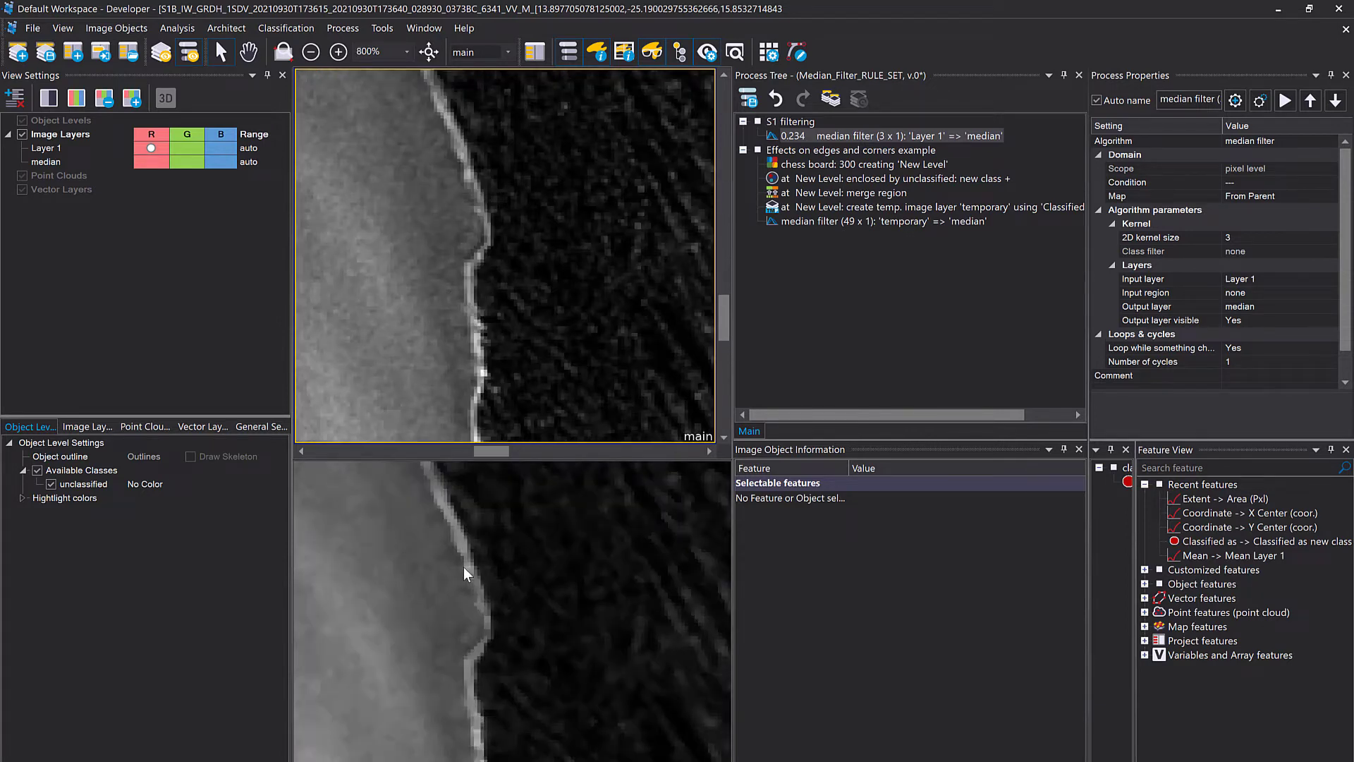
{"action": "left_click_drag", "start_coordinate": [598, 196], "coordinate": [248, 172]}
{"action": "scroll", "coordinate": [248, 172], "scroll_direction": "down", "scroll_amount": 4}
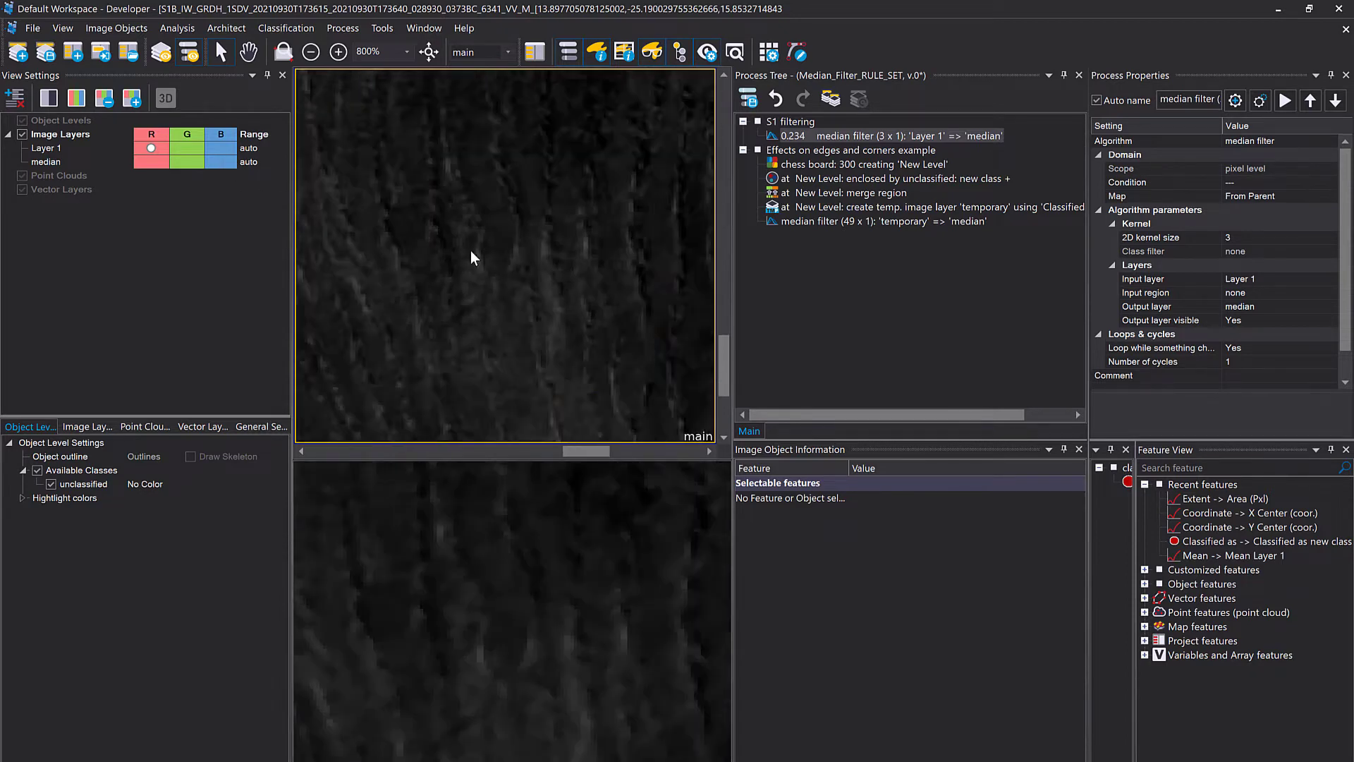
{"action": "left_click_drag", "start_coordinate": [498, 268], "coordinate": [519, 332]}
{"action": "scroll", "coordinate": [517, 316], "scroll_direction": "up", "scroll_amount": 3}
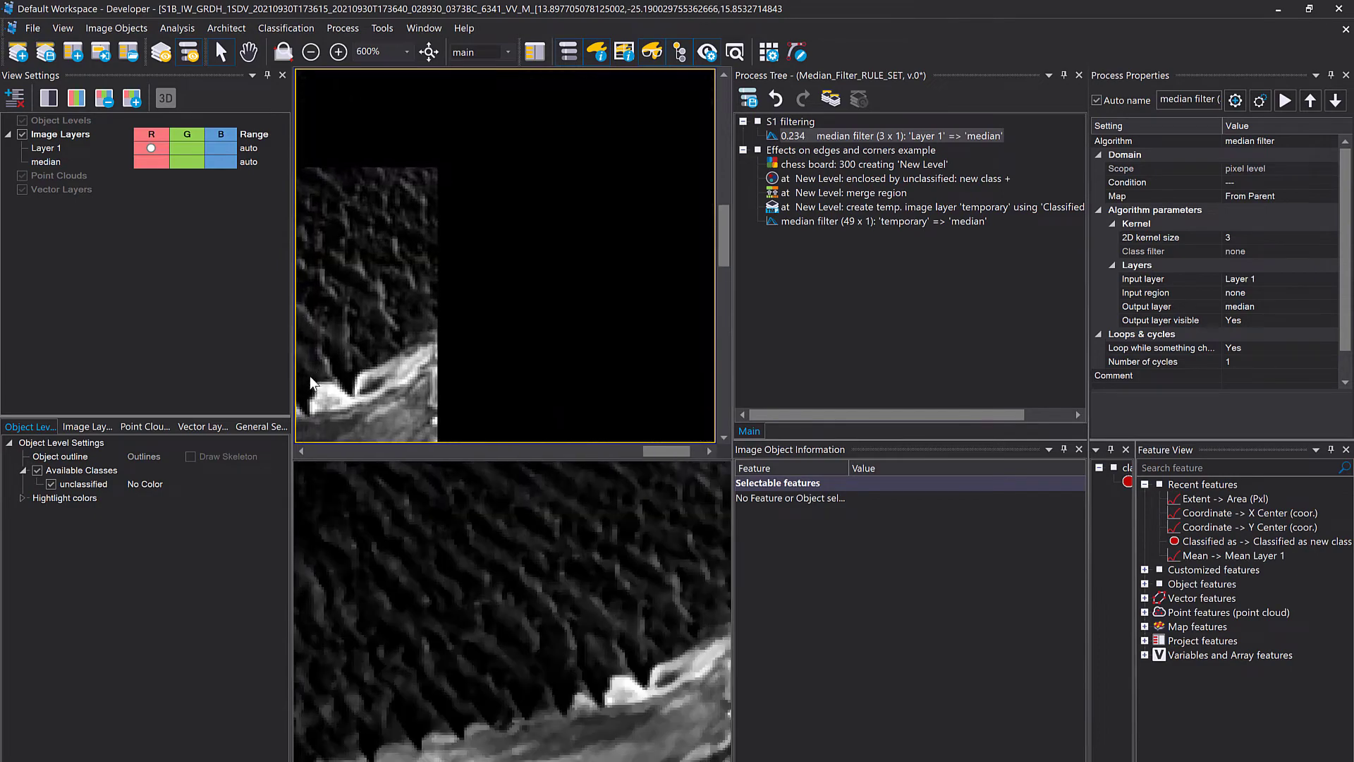
{"action": "scroll", "coordinate": [478, 310], "scroll_direction": "up", "scroll_amount": 5}
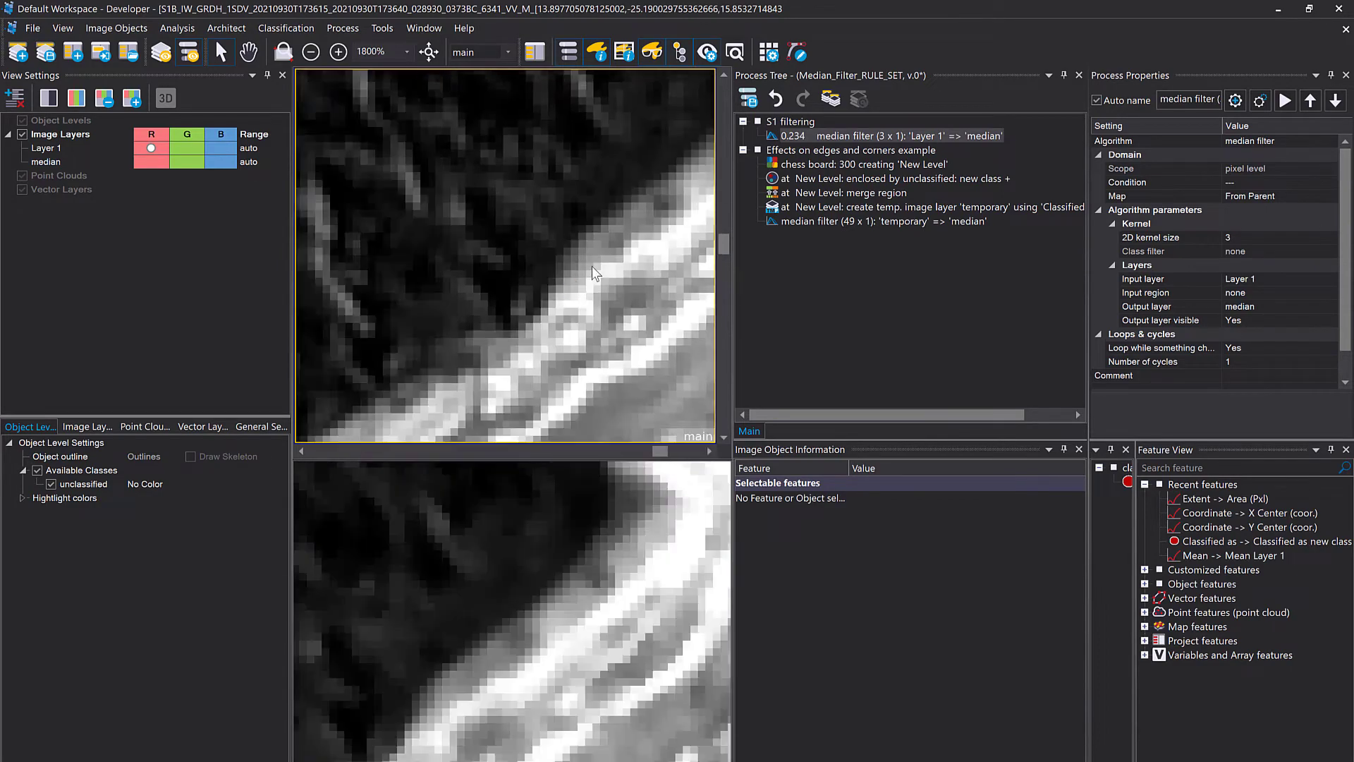
{"action": "left_click_drag", "start_coordinate": [501, 327], "coordinate": [646, 172]}
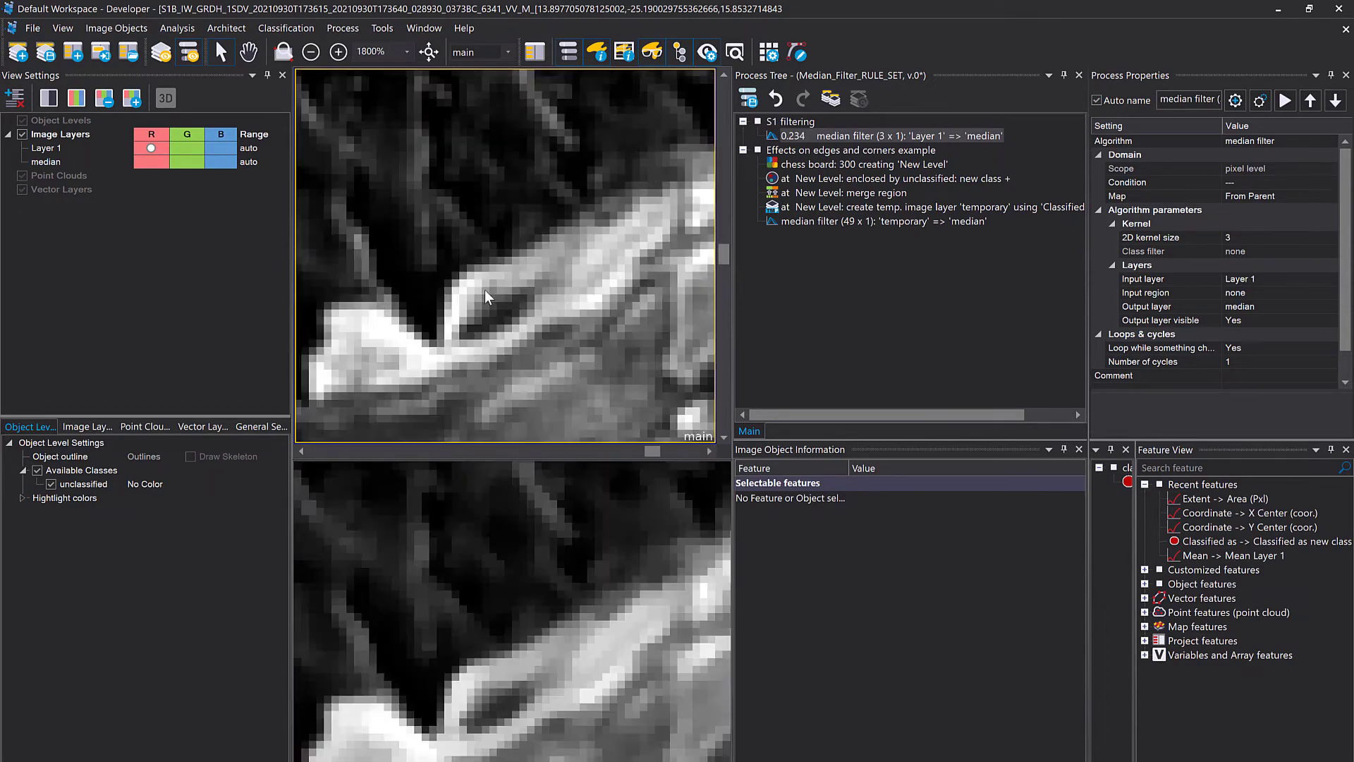
{"action": "left_click_drag", "start_coordinate": [485, 290], "coordinate": [675, 185]}
{"action": "left_click_drag", "start_coordinate": [514, 265], "coordinate": [599, 281]}
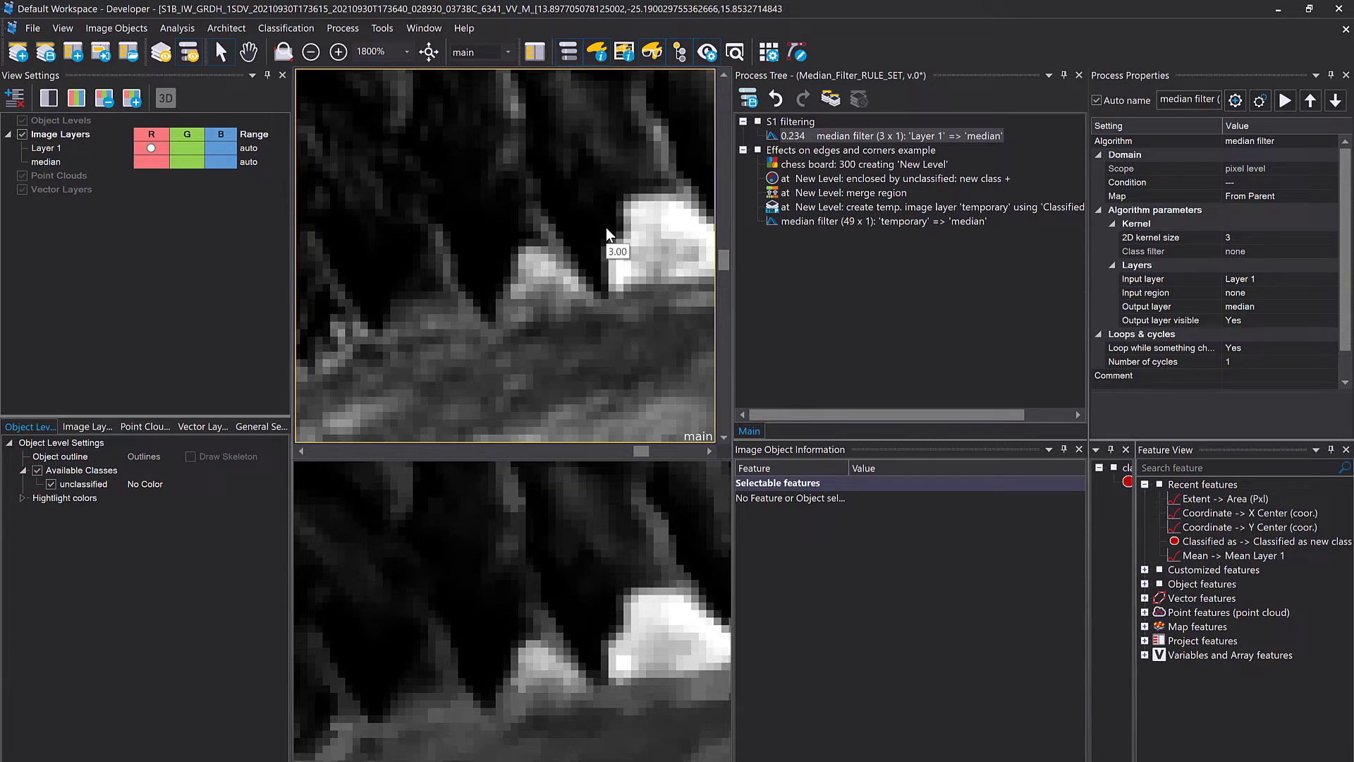
Rerun the S1 median filter with a 2D kernel size of 7 and compare the result with the original layer
{"action": "double_click", "coordinate": [811, 137]}
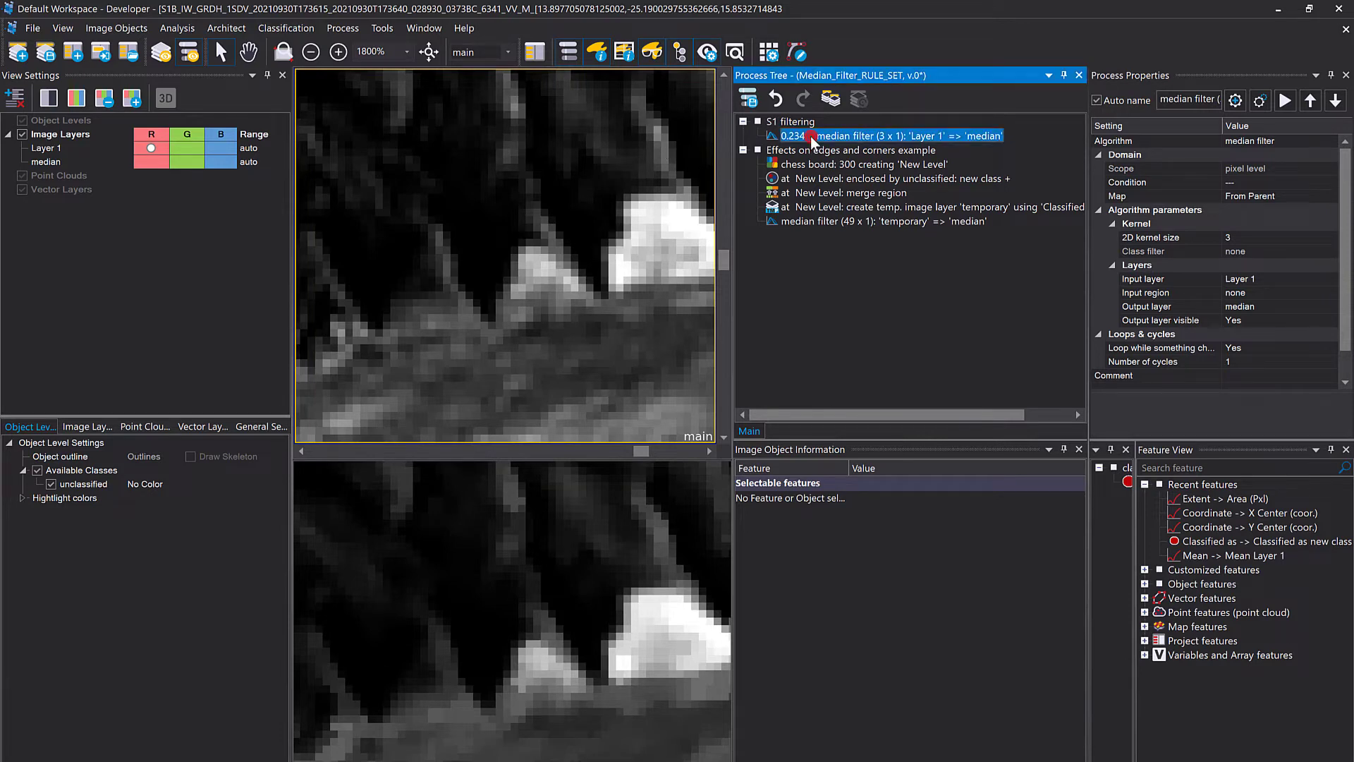
{"action": "left_click", "coordinate": [796, 294]}
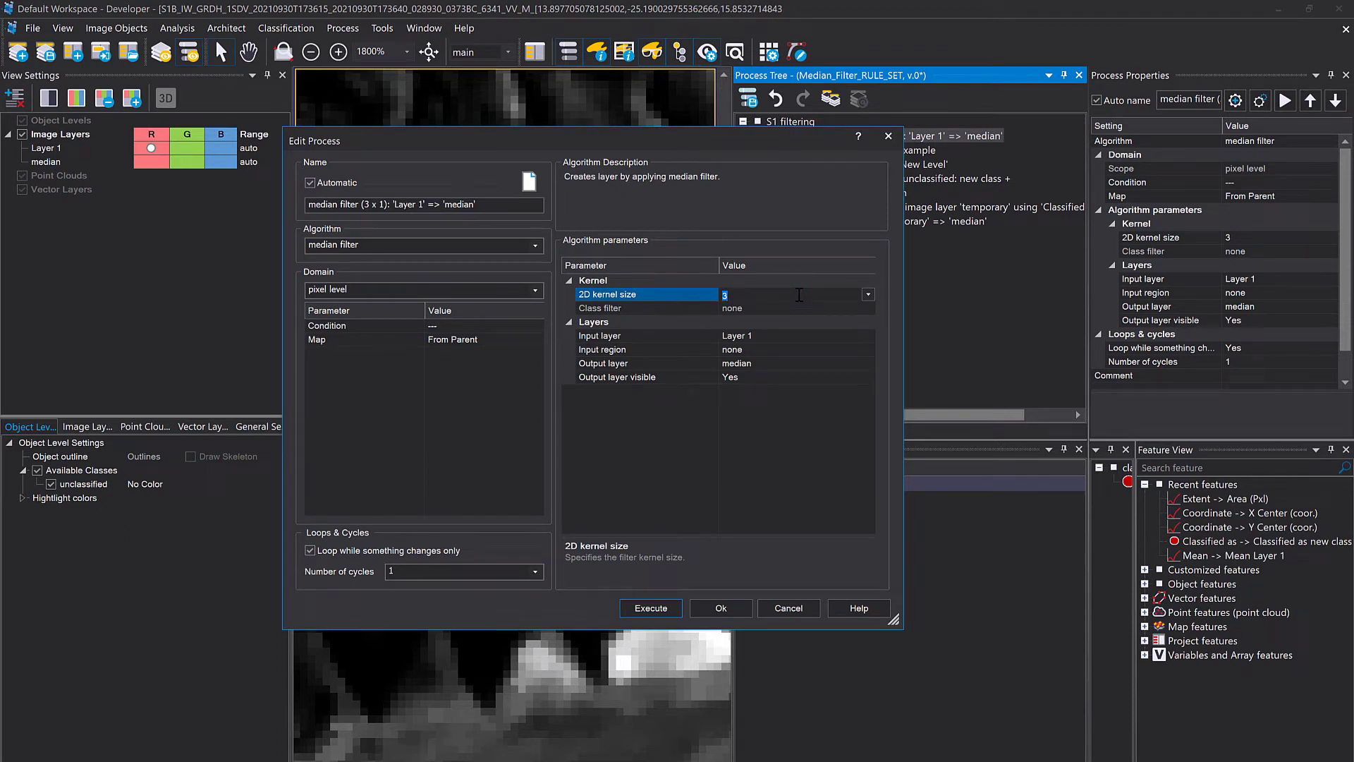
{"action": "type", "text": "7"}
{"action": "left_click", "coordinate": [649, 607]}
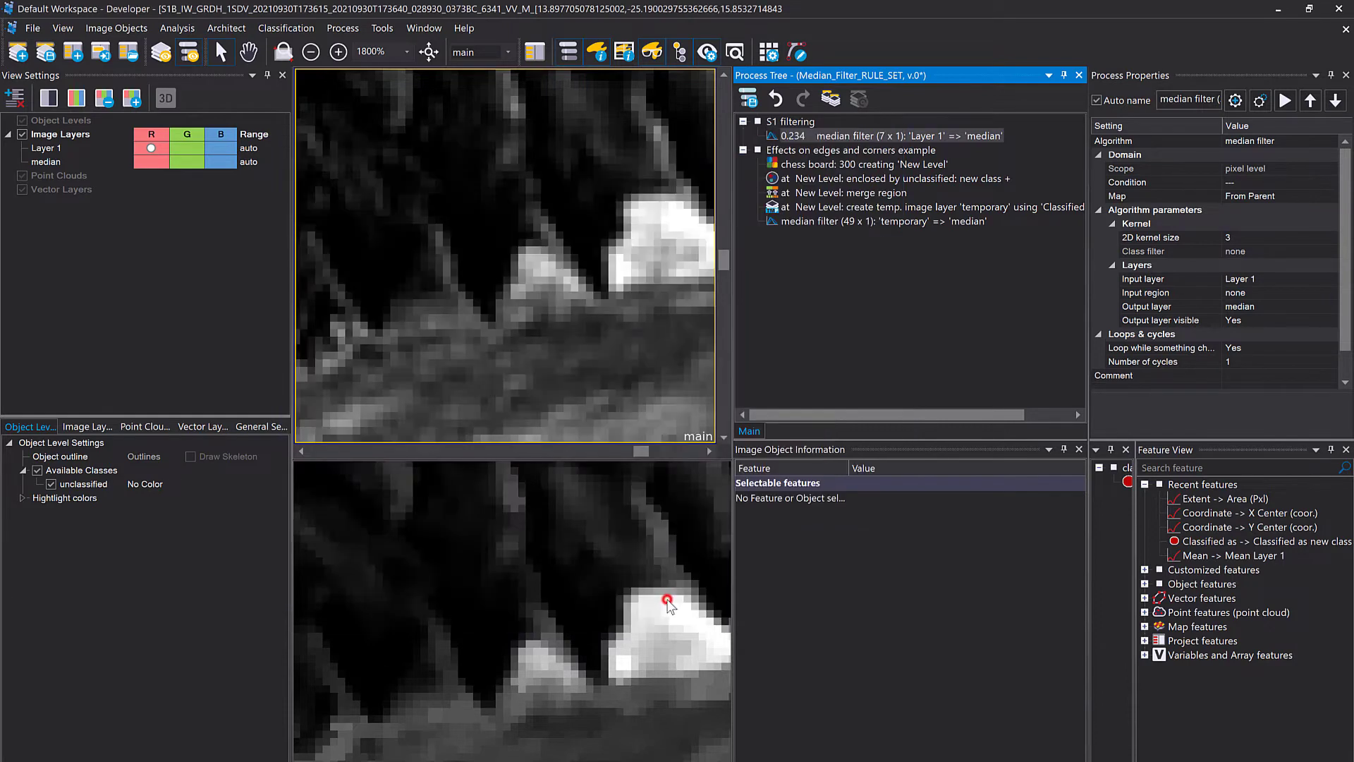
{"action": "left_click", "coordinate": [540, 541]}
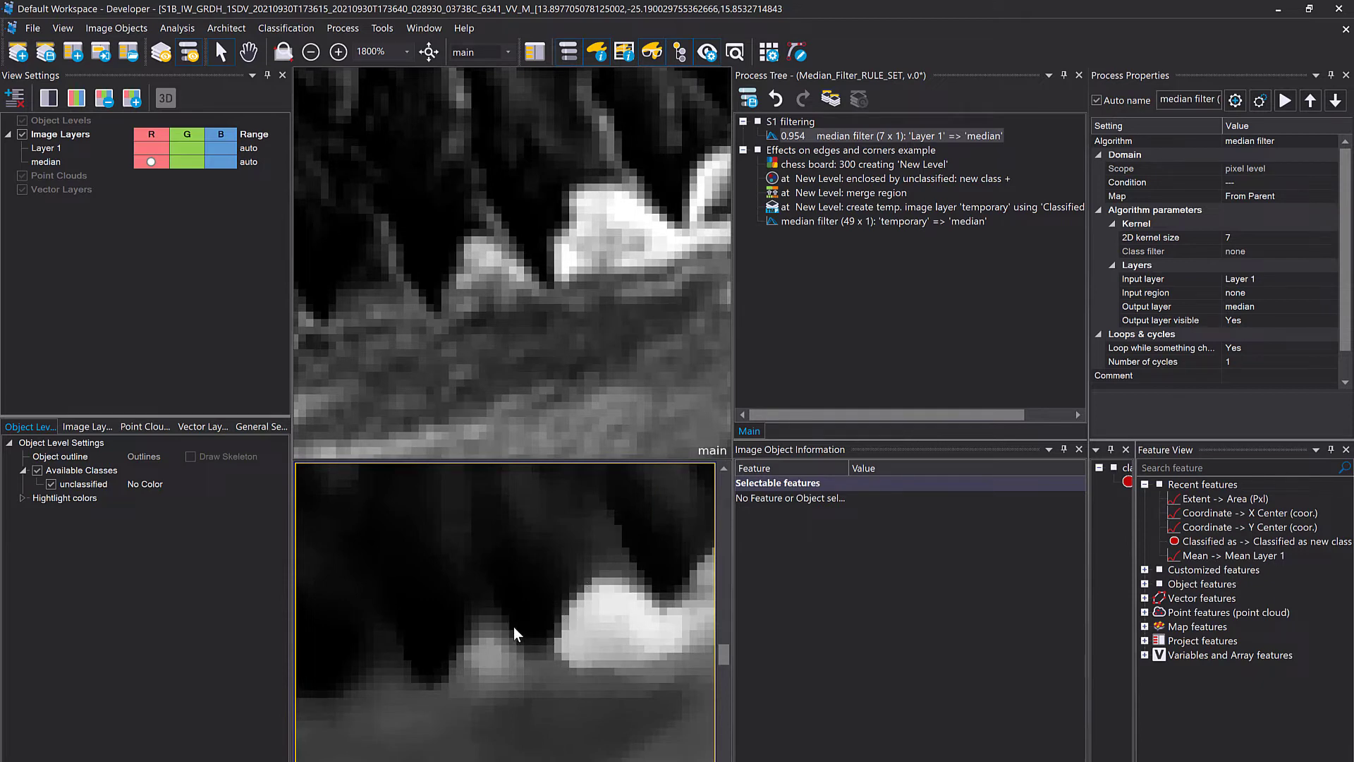
{"action": "scroll", "coordinate": [548, 637], "scroll_direction": "down", "scroll_amount": 4}
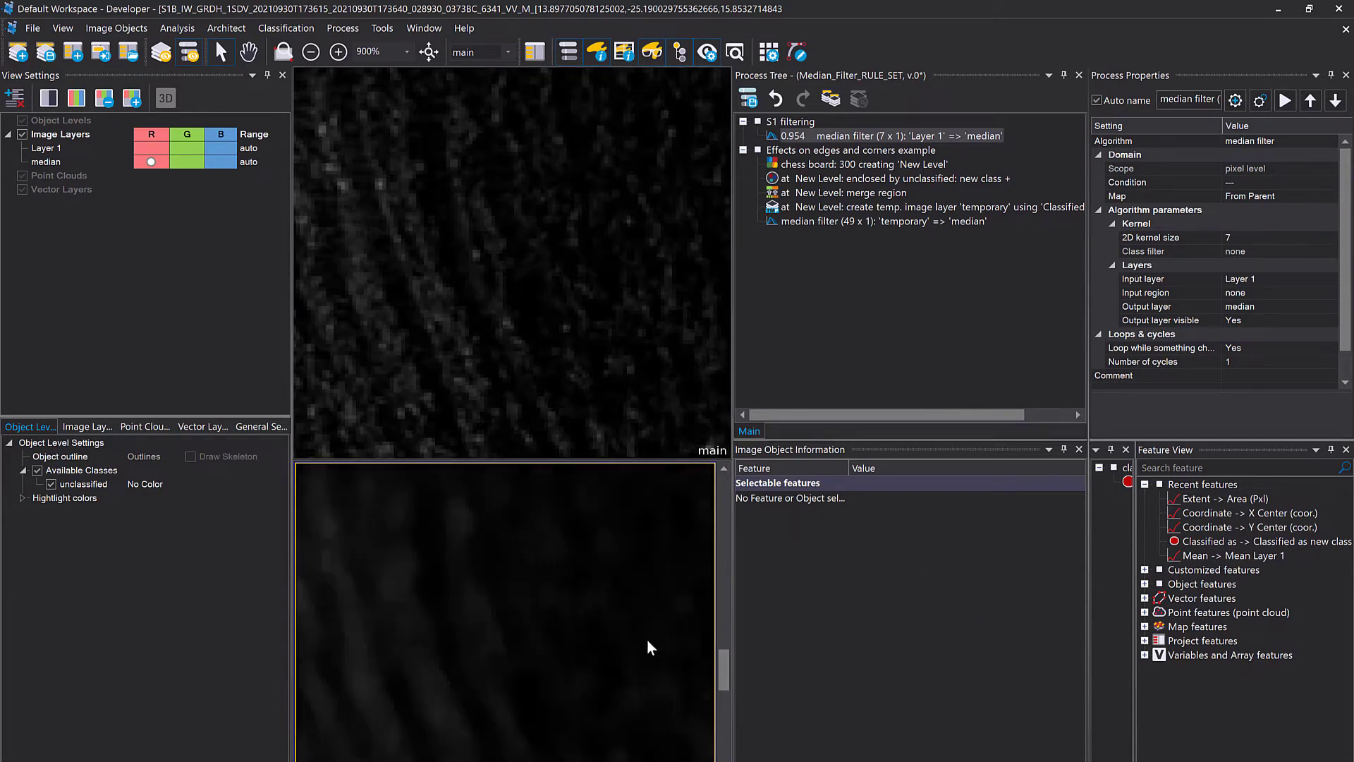
{"action": "scroll", "coordinate": [658, 581], "scroll_direction": "down", "scroll_amount": 2}
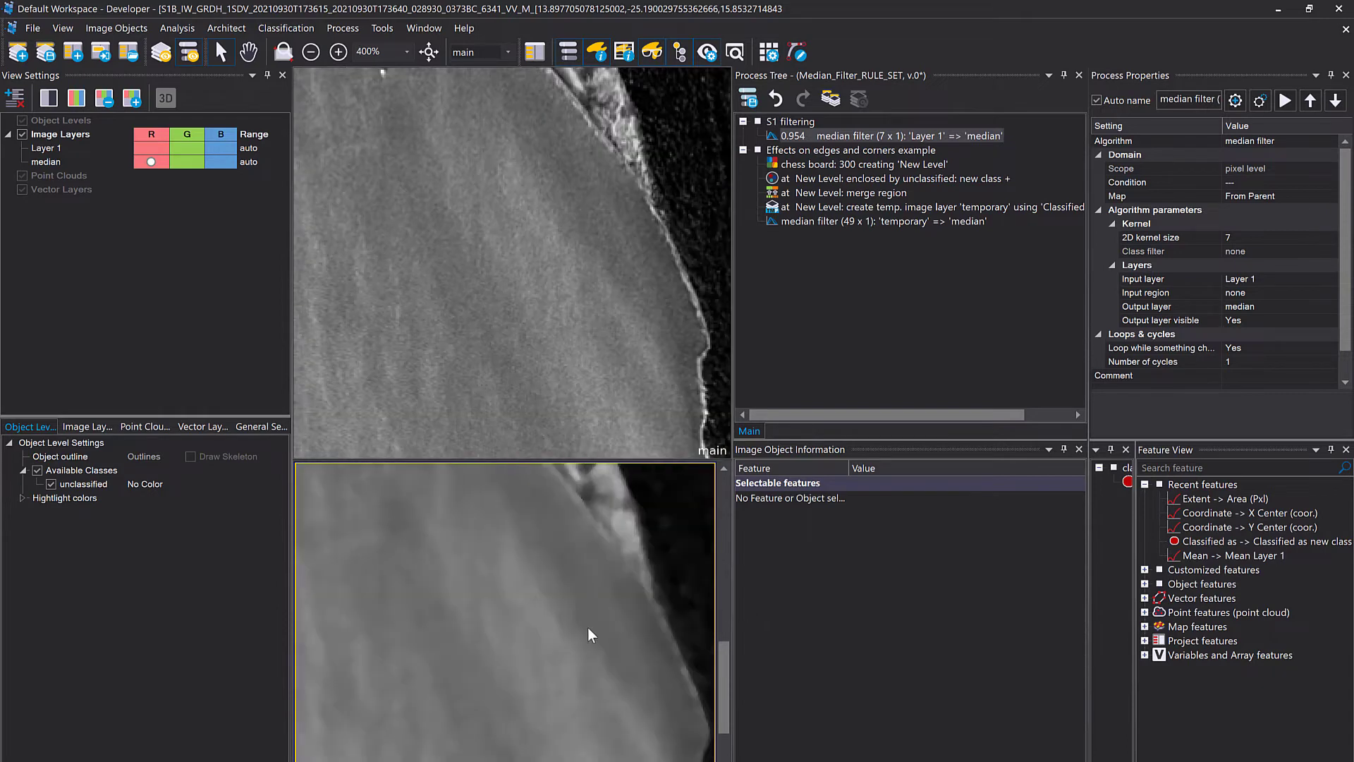
Try to run the S1 median filter with a 2D kernel size of 6
{"action": "double_click", "coordinate": [832, 134]}
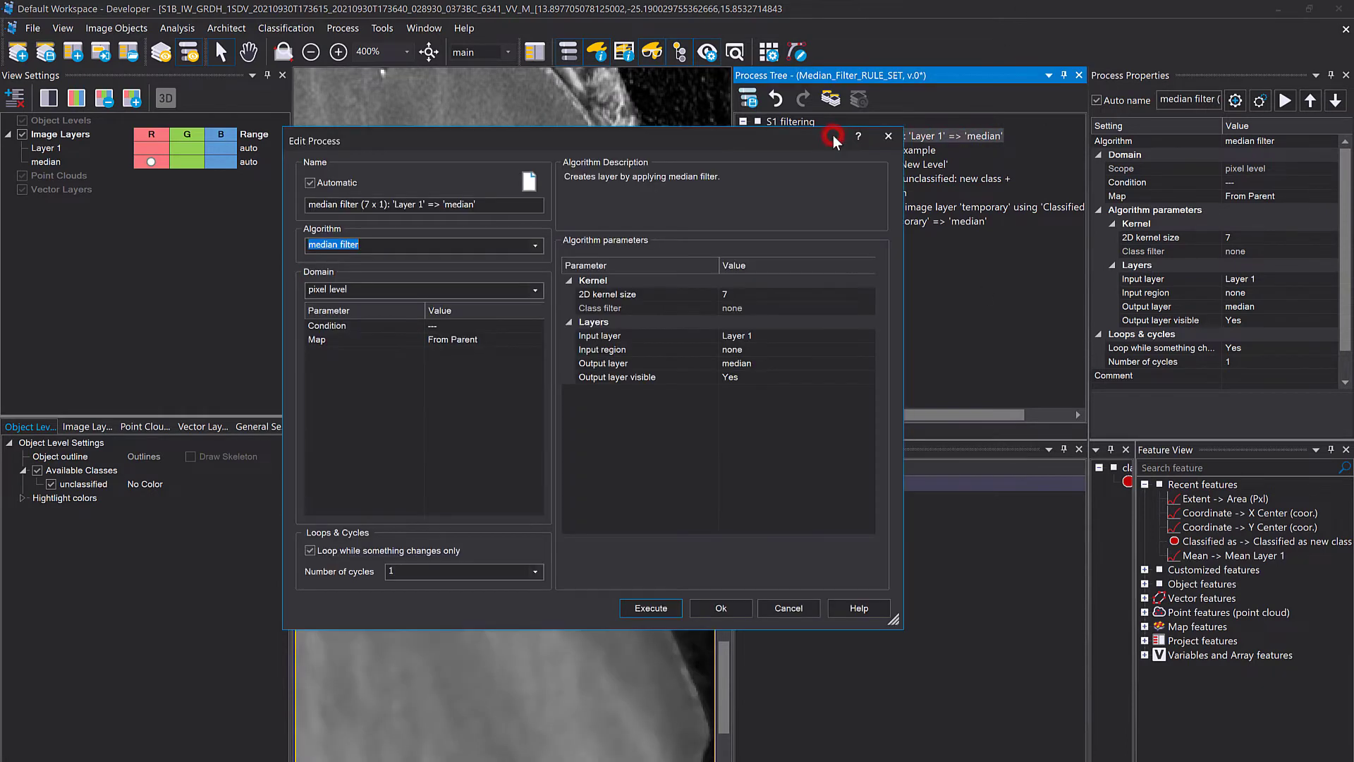
{"action": "left_click", "coordinate": [789, 289]}
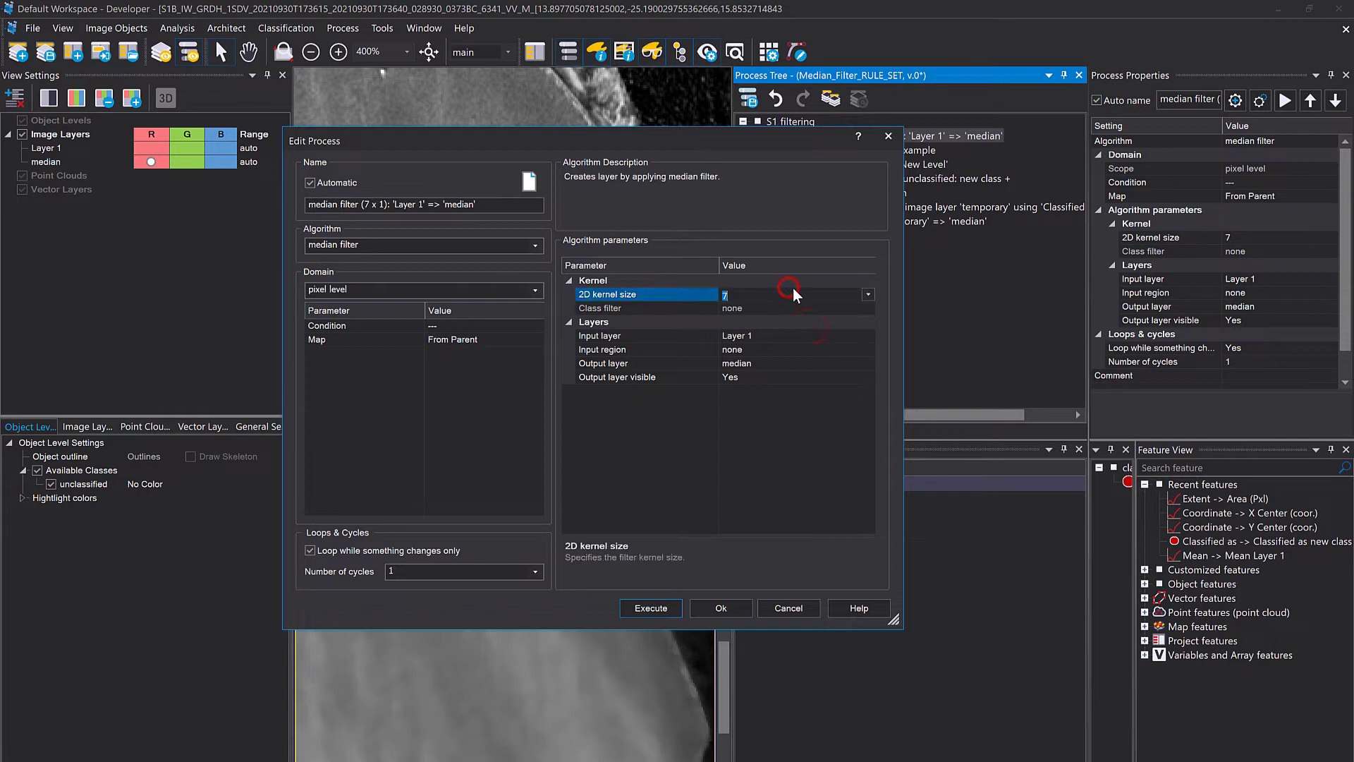
{"action": "type", "text": "6"}
{"action": "left_click", "coordinate": [663, 607]}
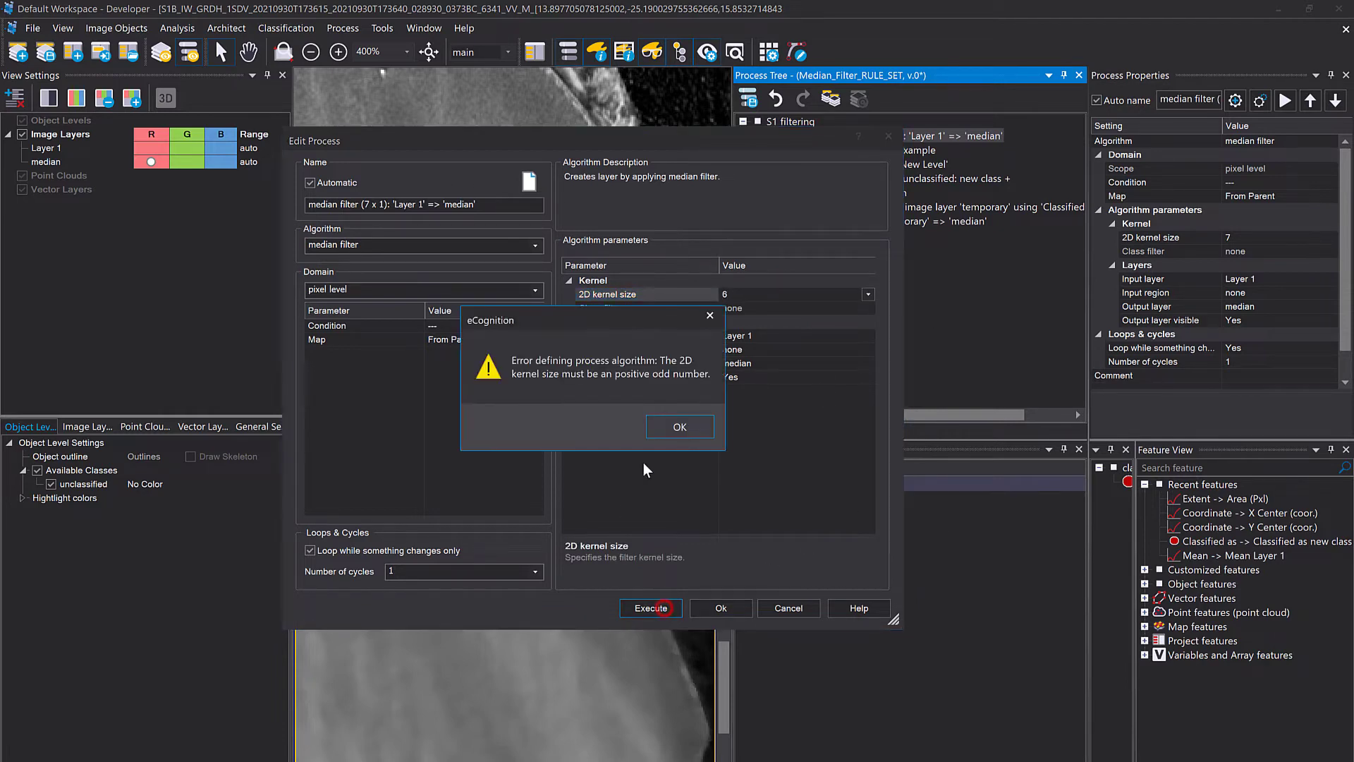
{"action": "left_click", "coordinate": [678, 427]}
Run the S1 median filter with a 2D kernel size of 5 and compare the result with the original along the coastline
{"action": "left_click", "coordinate": [750, 298]}
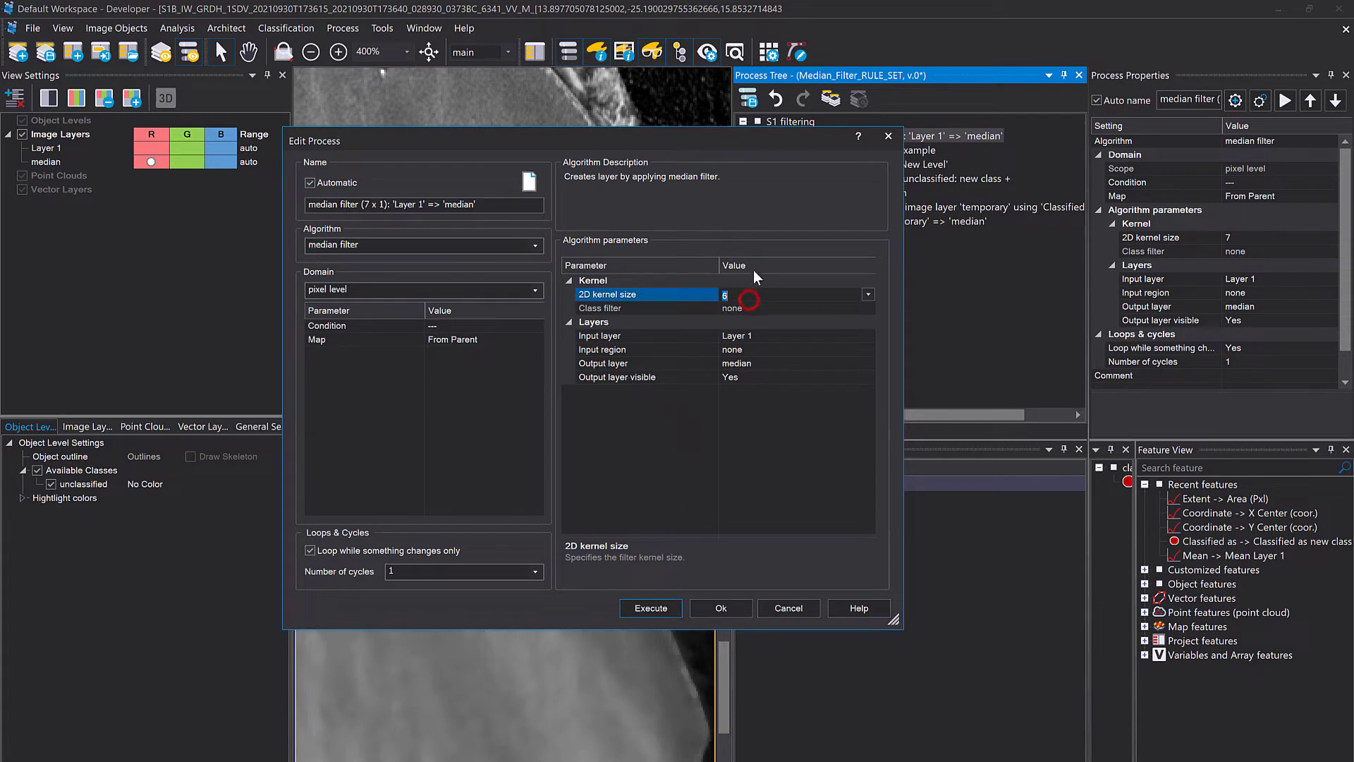
{"action": "type", "text": "5"}
{"action": "left_click", "coordinate": [650, 607]}
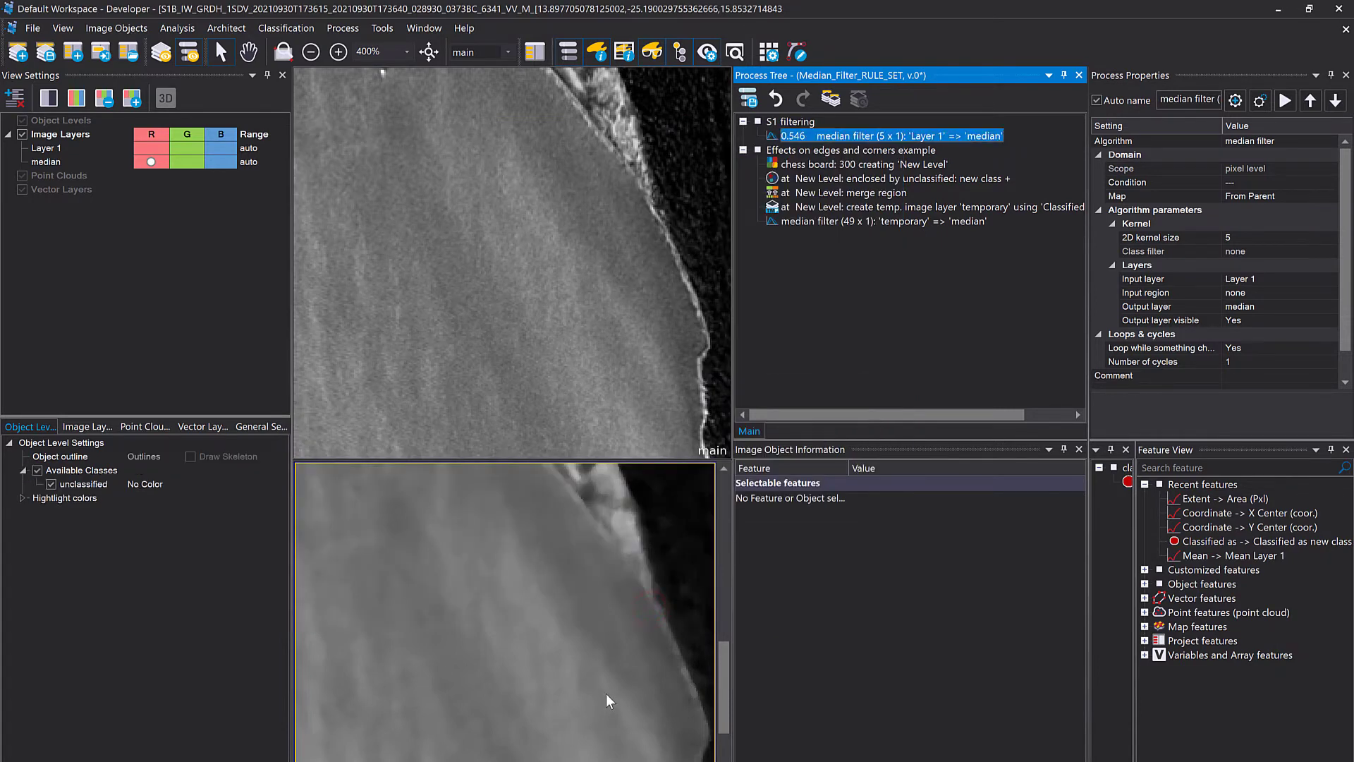
{"action": "scroll", "coordinate": [543, 618], "scroll_direction": "down", "scroll_amount": 1}
{"action": "scroll", "coordinate": [536, 582], "scroll_direction": "up", "scroll_amount": 2}
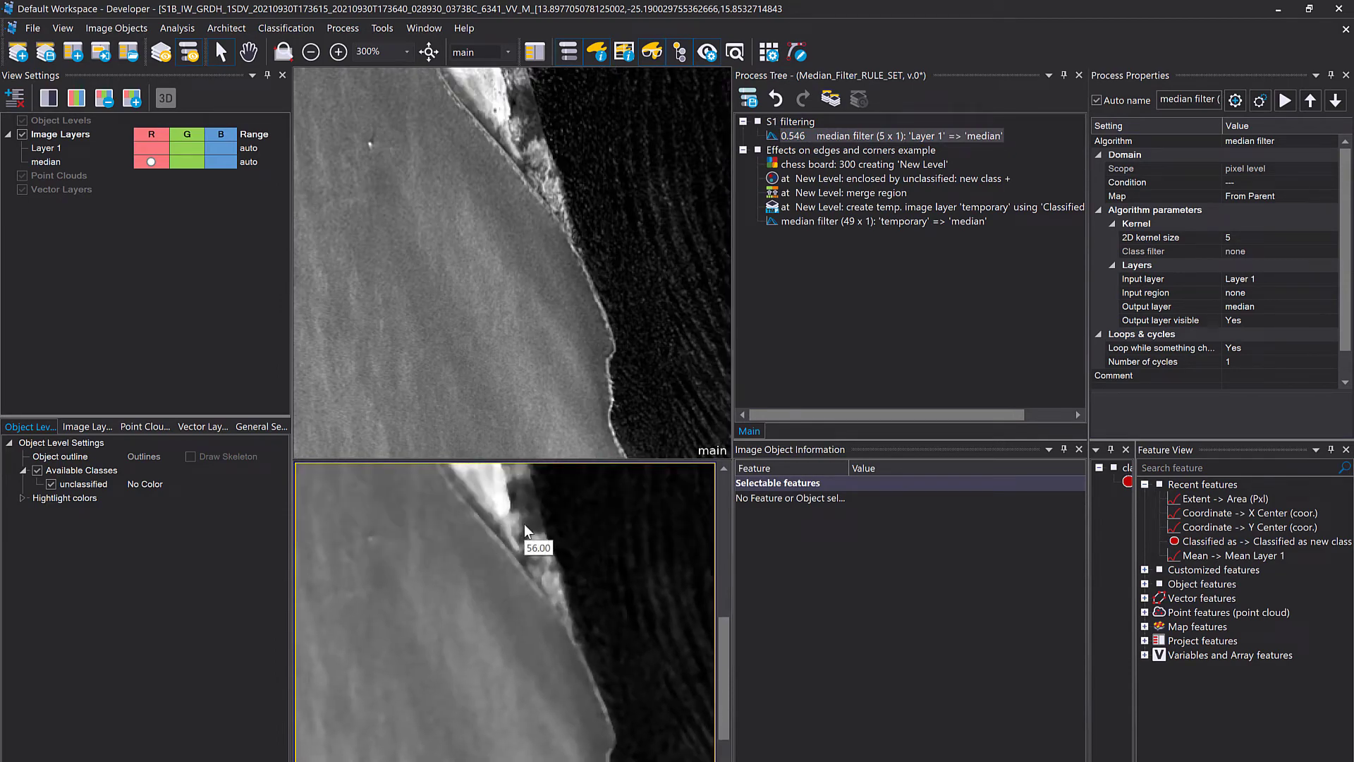
{"action": "scroll", "coordinate": [447, 502], "scroll_direction": "down", "scroll_amount": 2}
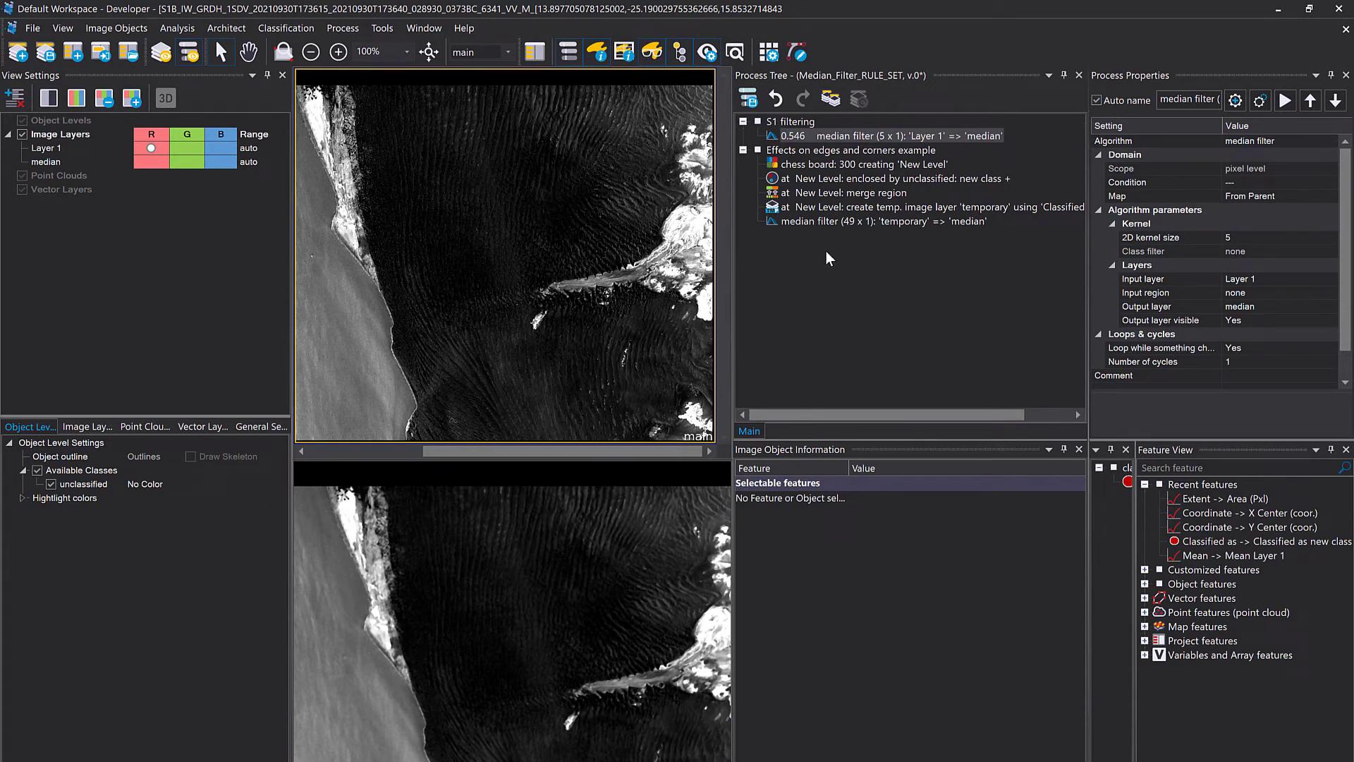
Run the example's chessboard segmentation with object size 300 and classify the objects enclosed by unclassified as new class
{"action": "left_click", "coordinate": [793, 148]}
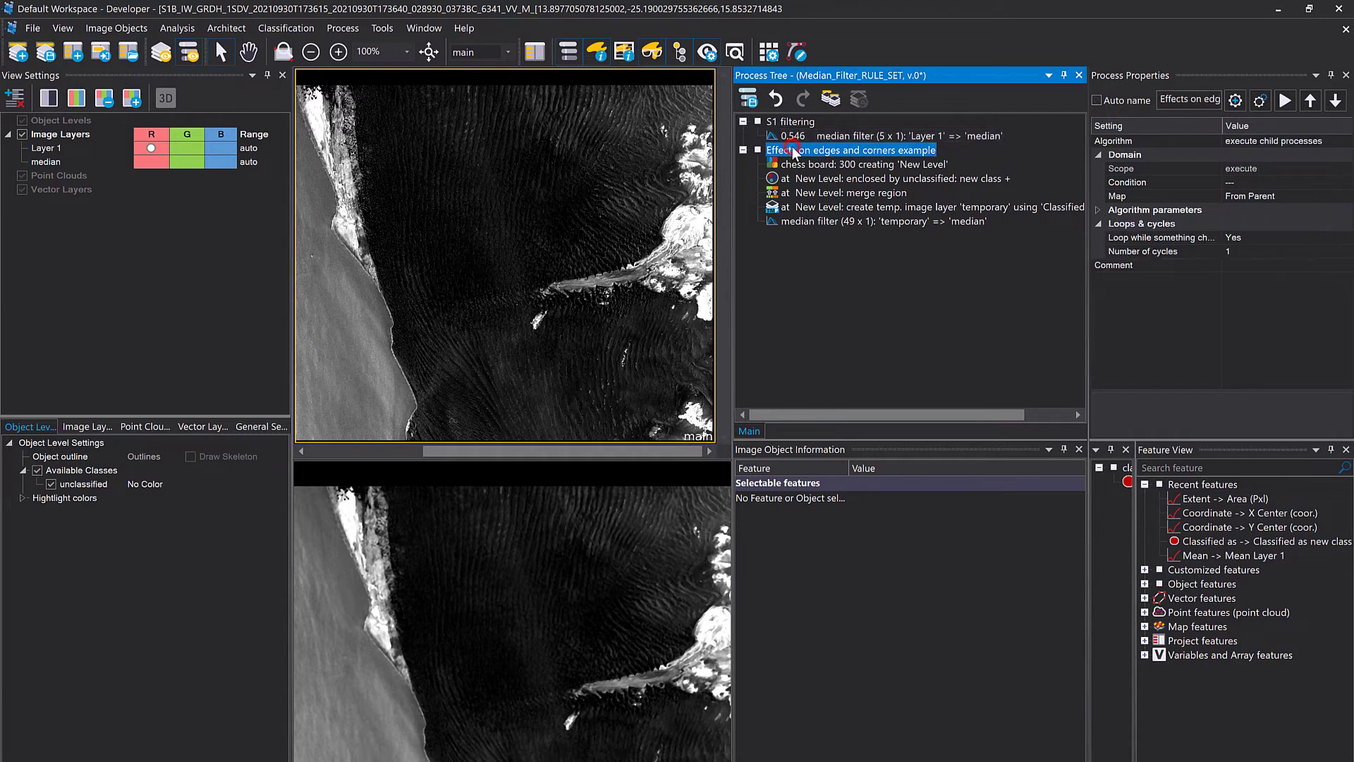
{"action": "key", "text": "F5"}
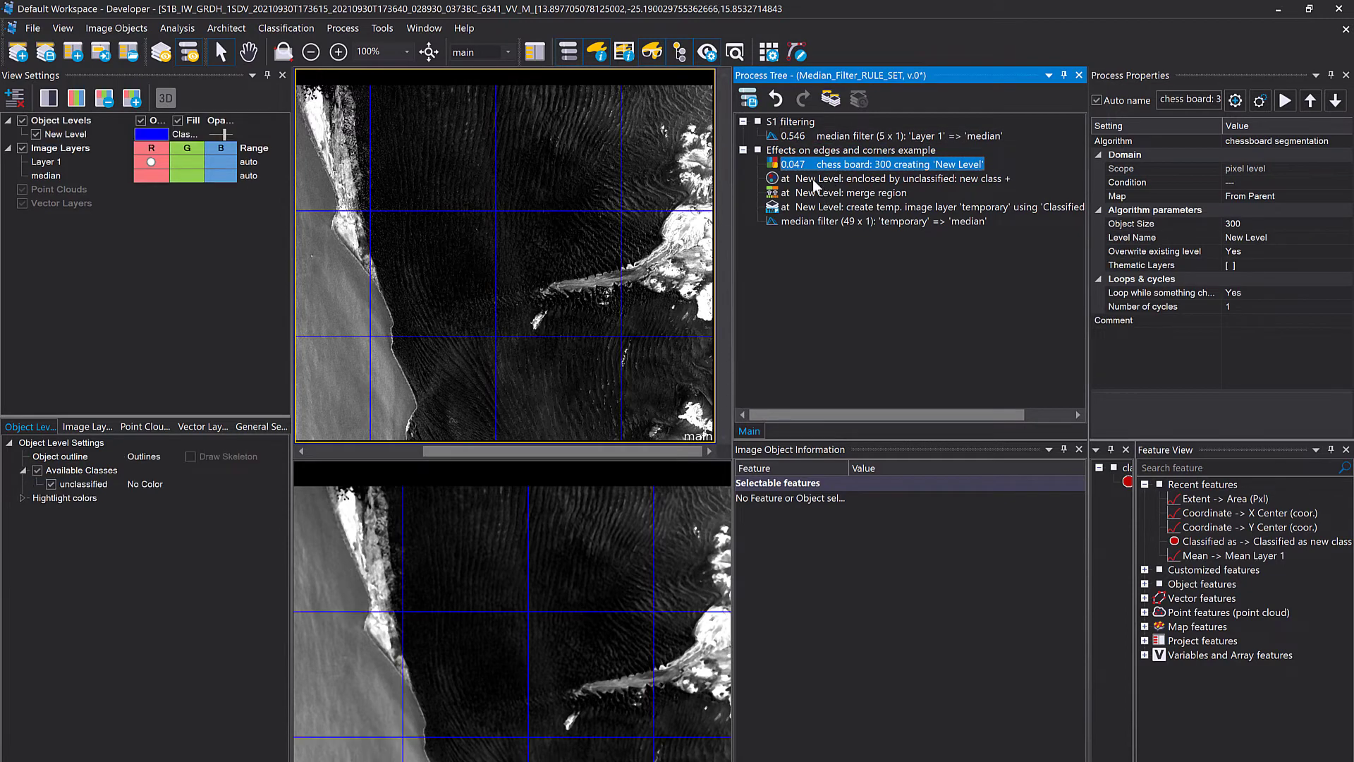
{"action": "left_click", "coordinate": [812, 178]}
{"action": "key", "text": "F5"}
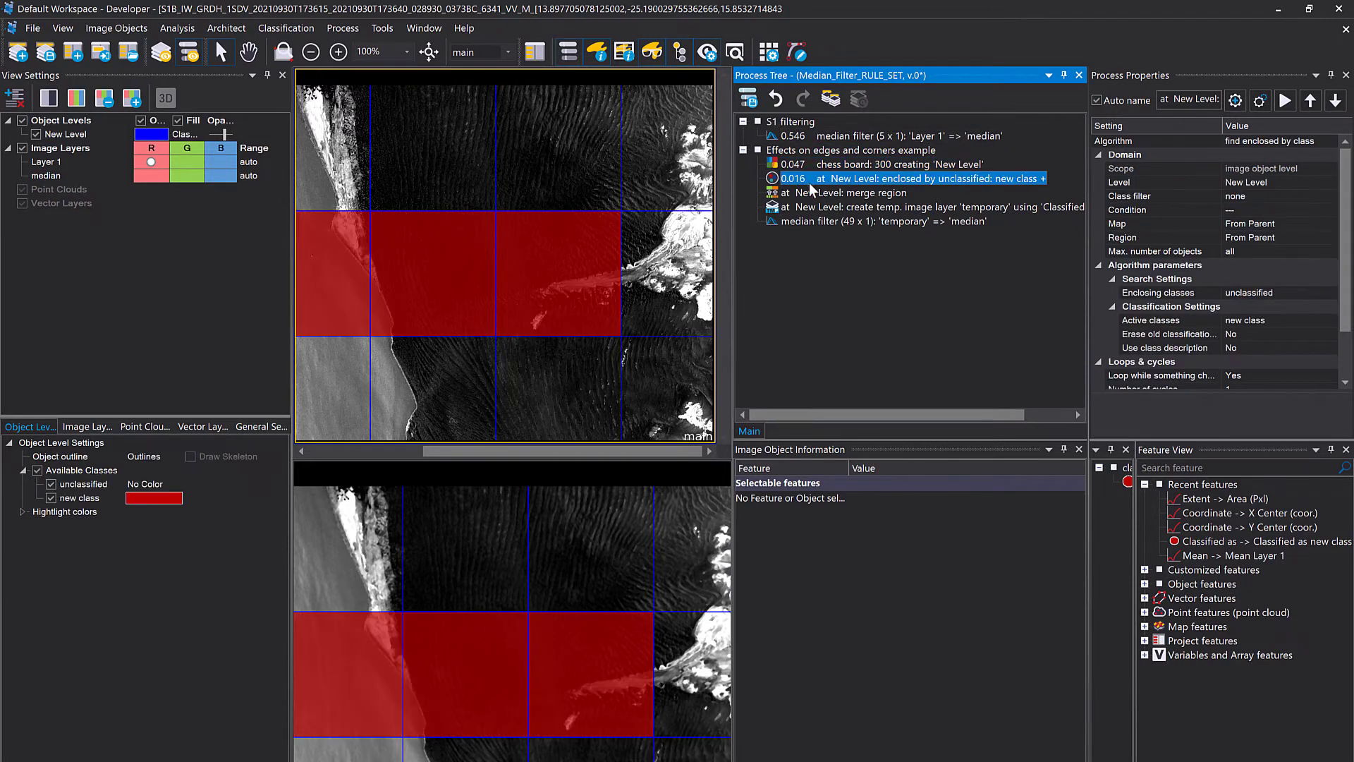
Merge the regions on New Level and create the temporary image layer from the 'Classified as new class' feature
{"action": "left_click", "coordinate": [808, 193]}
{"action": "key", "text": "F5"}
{"action": "left_click", "coordinate": [804, 205]}
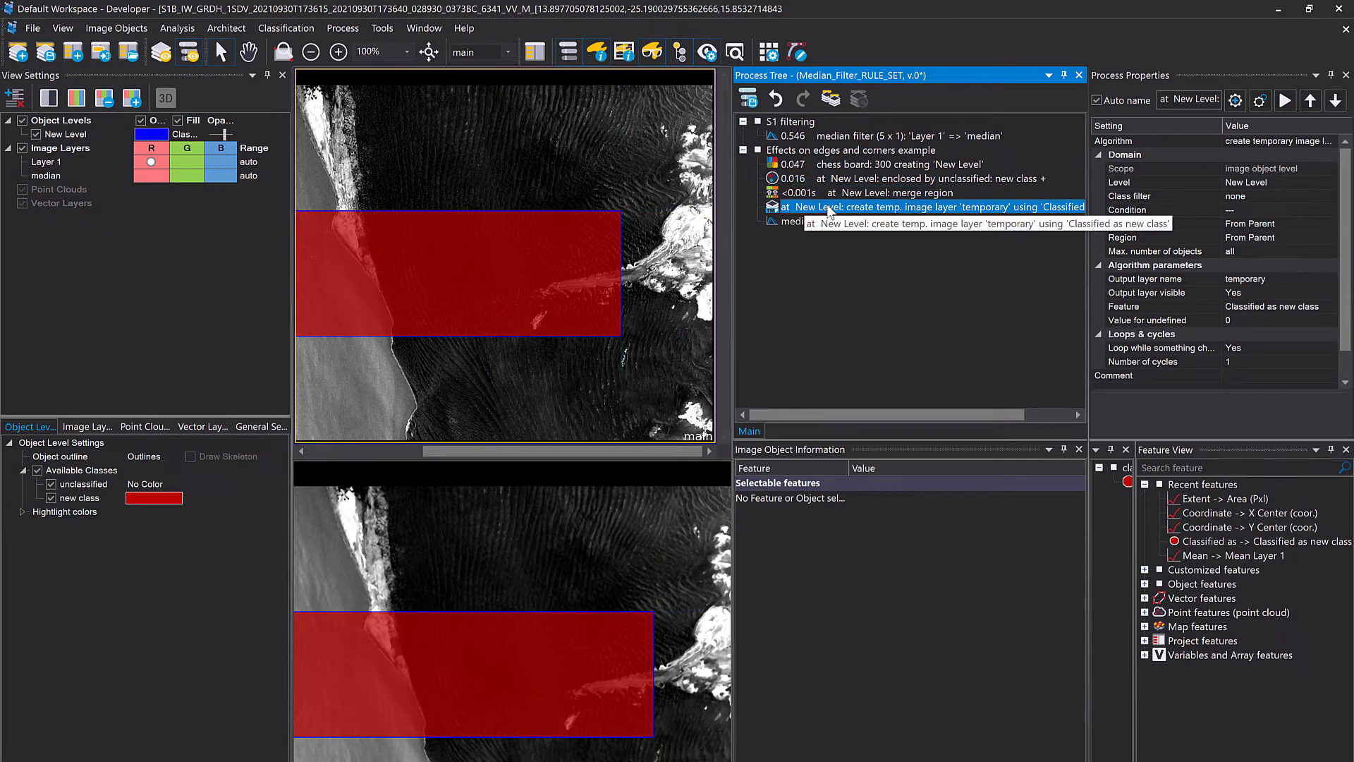
{"action": "key", "text": "F5"}
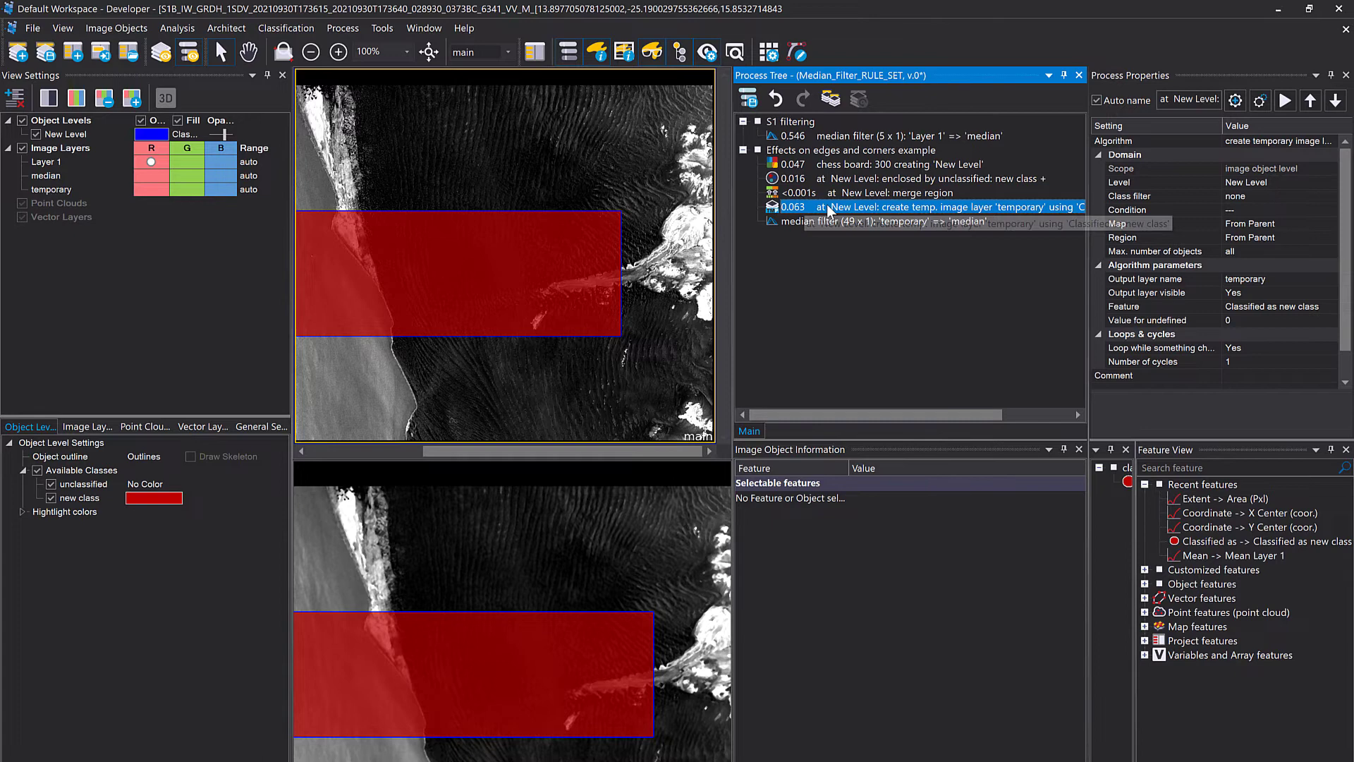
Display the temporary layer in the upper view with the class fill off and the object outlines on
{"action": "left_click", "coordinate": [432, 196]}
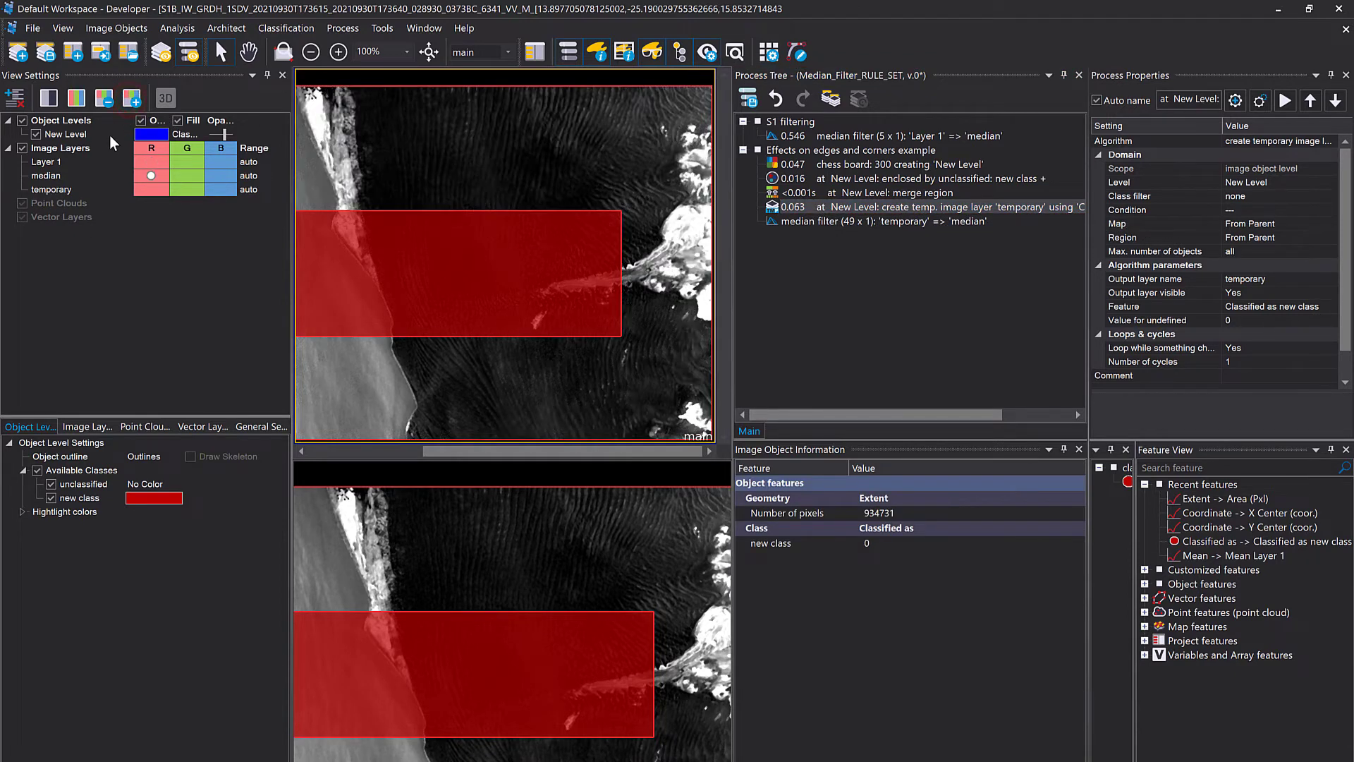
{"action": "left_click", "coordinate": [151, 189]}
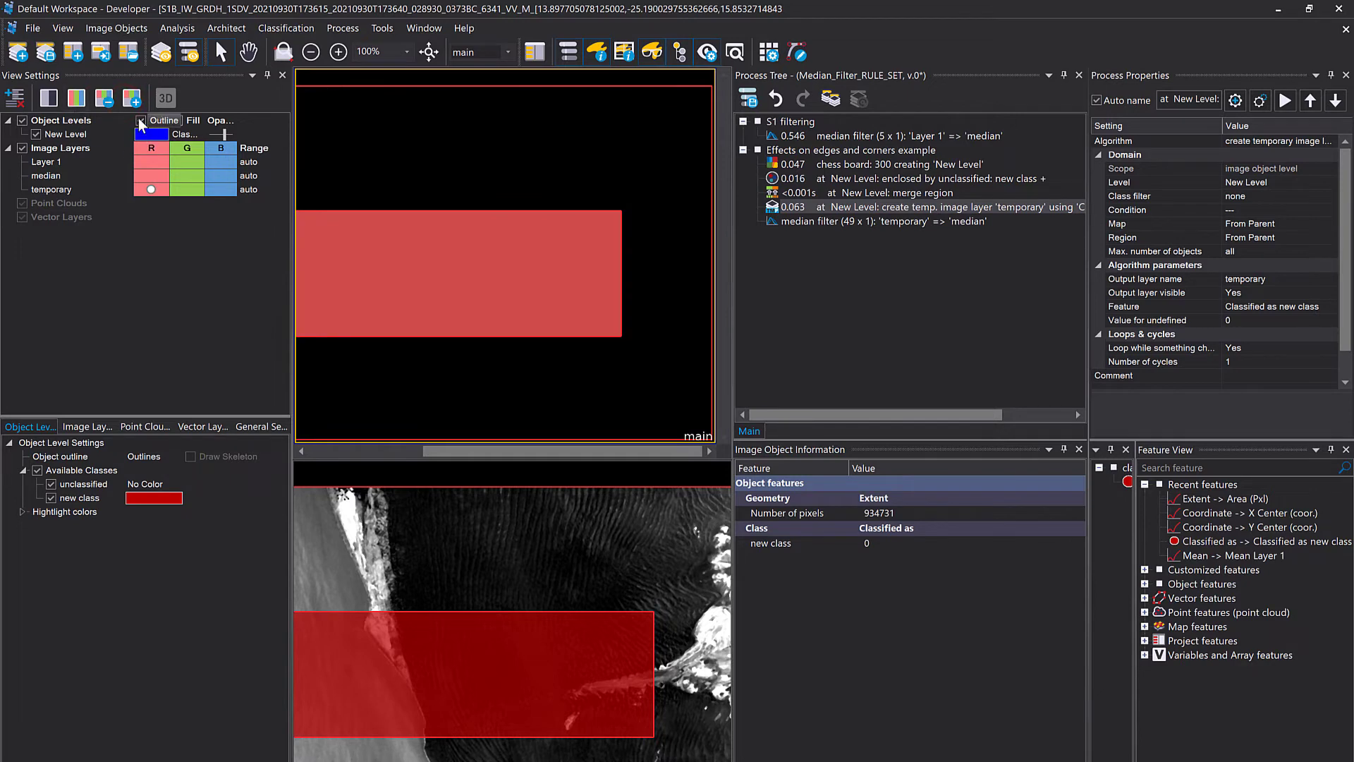
{"action": "left_click", "coordinate": [141, 120]}
{"action": "left_click", "coordinate": [176, 121]}
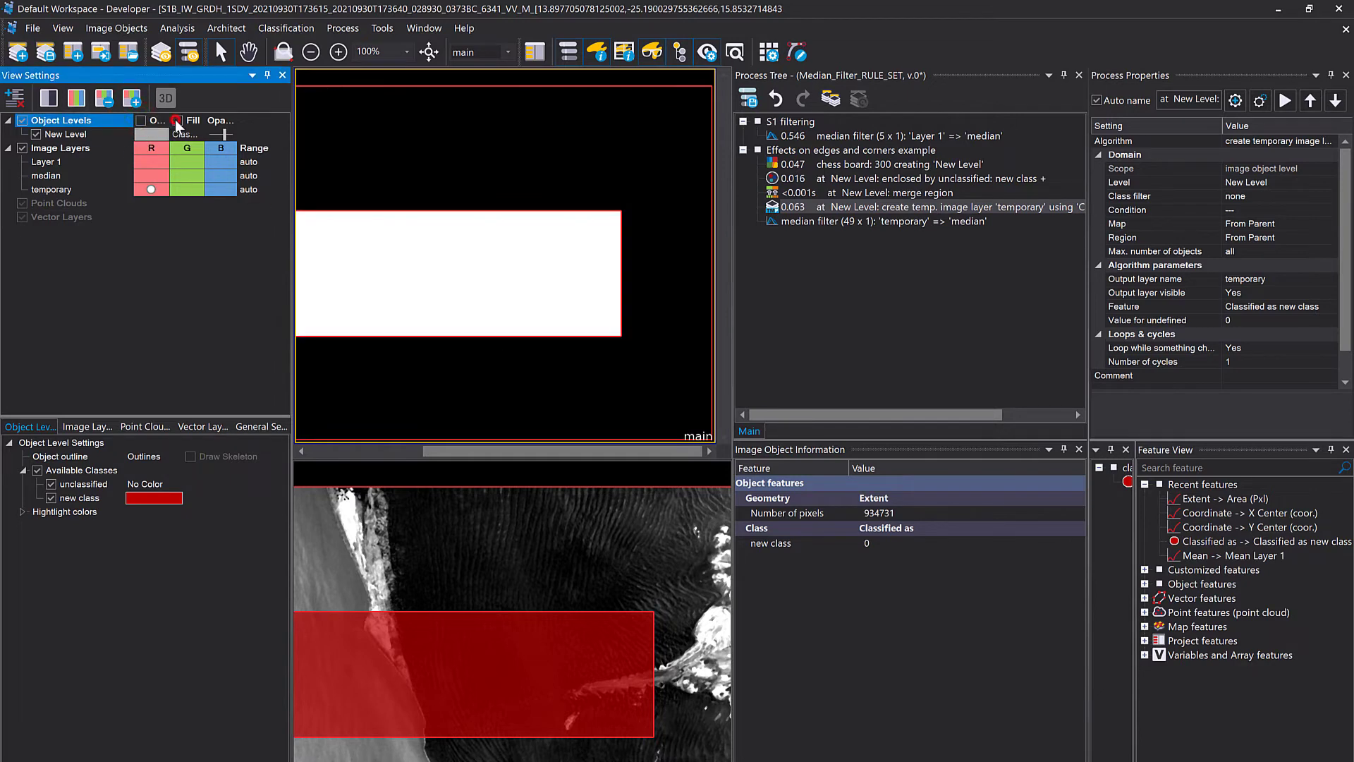
{"action": "left_click", "coordinate": [141, 120]}
{"action": "left_click", "coordinate": [415, 253]}
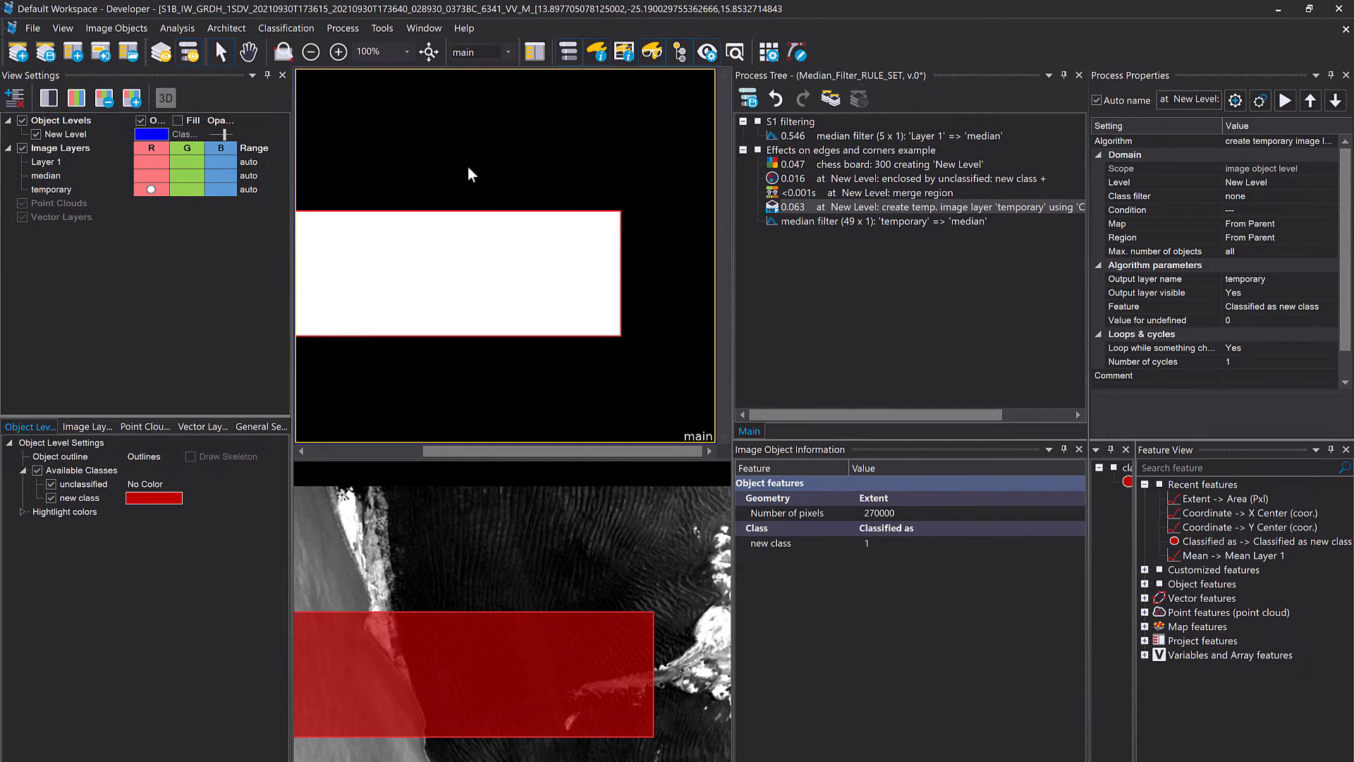
{"action": "left_click_drag", "start_coordinate": [486, 234], "coordinate": [613, 226]}
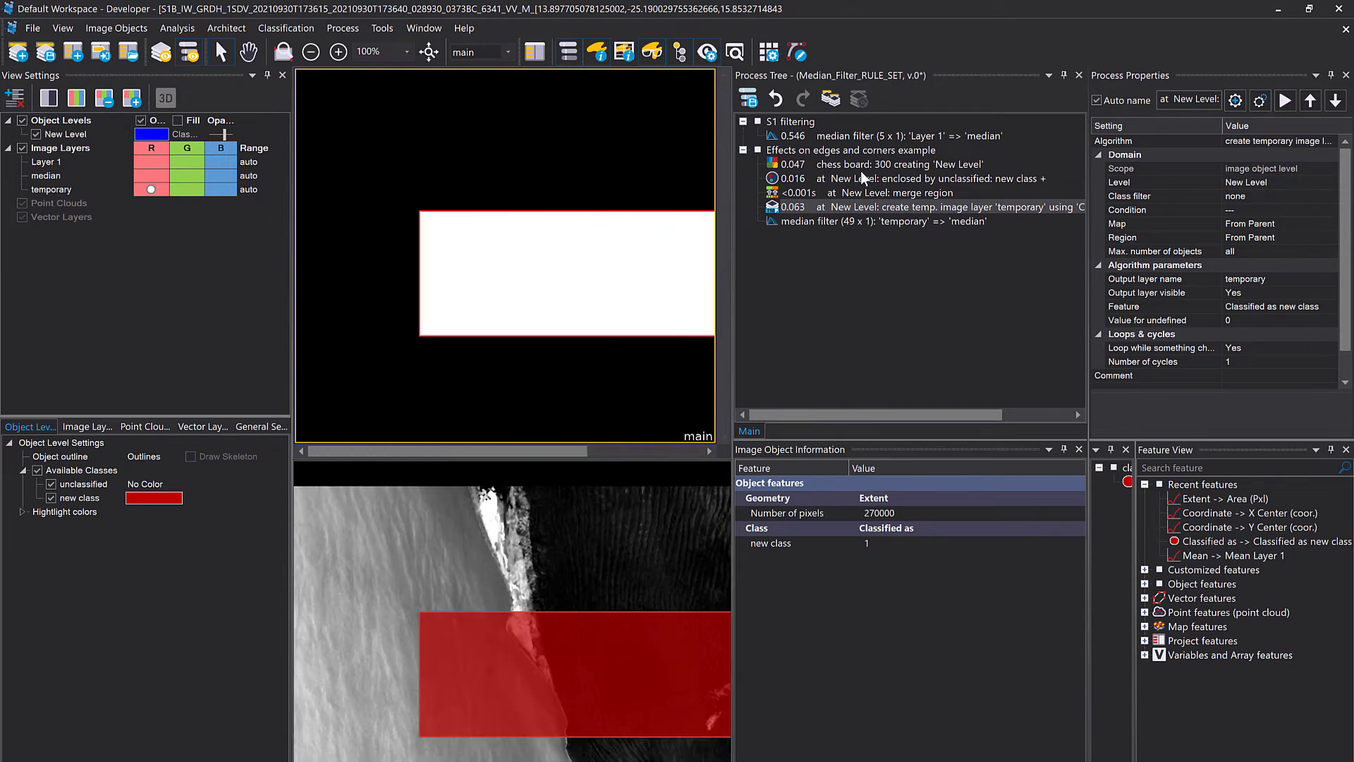
Run the example's median filter on the temporary layer with a 2D kernel size of 49 and output layer median
{"action": "left_click", "coordinate": [784, 222]}
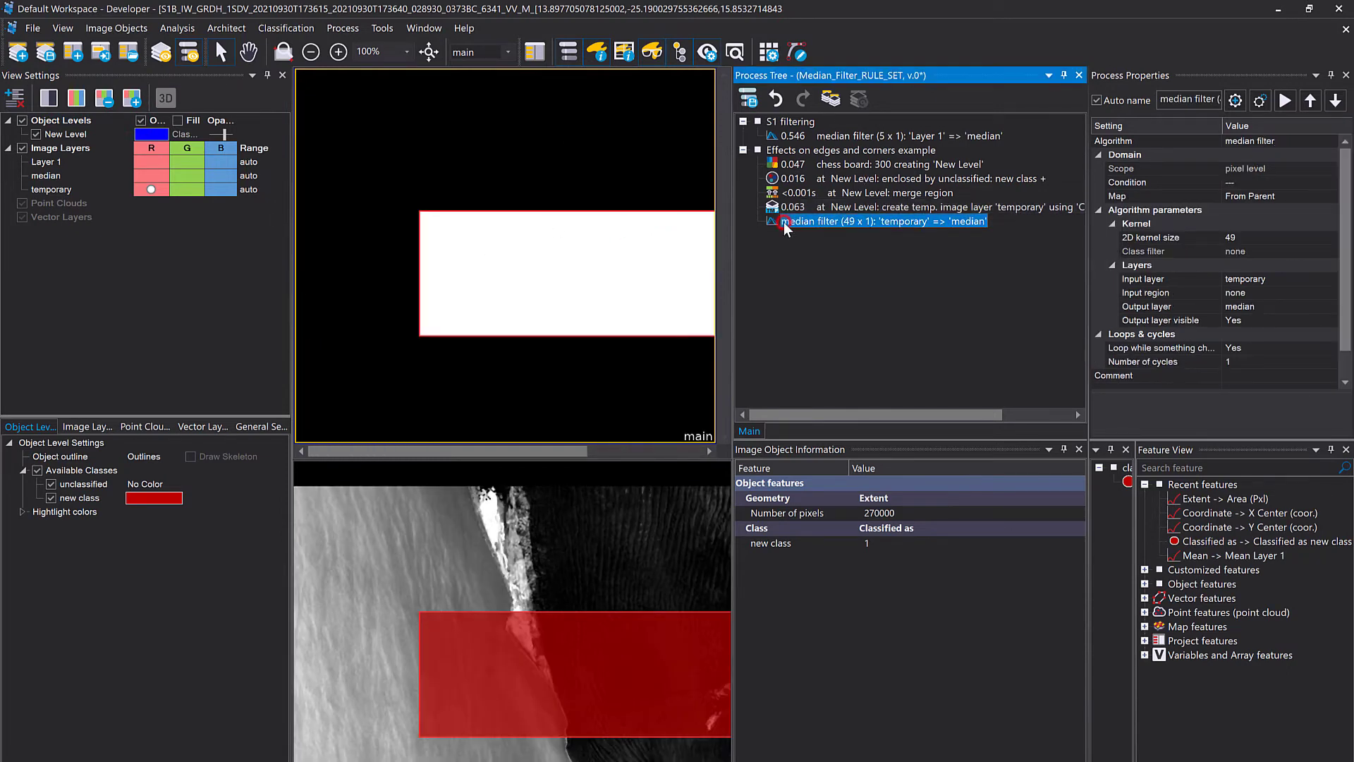
{"action": "double_click", "coordinate": [828, 222]}
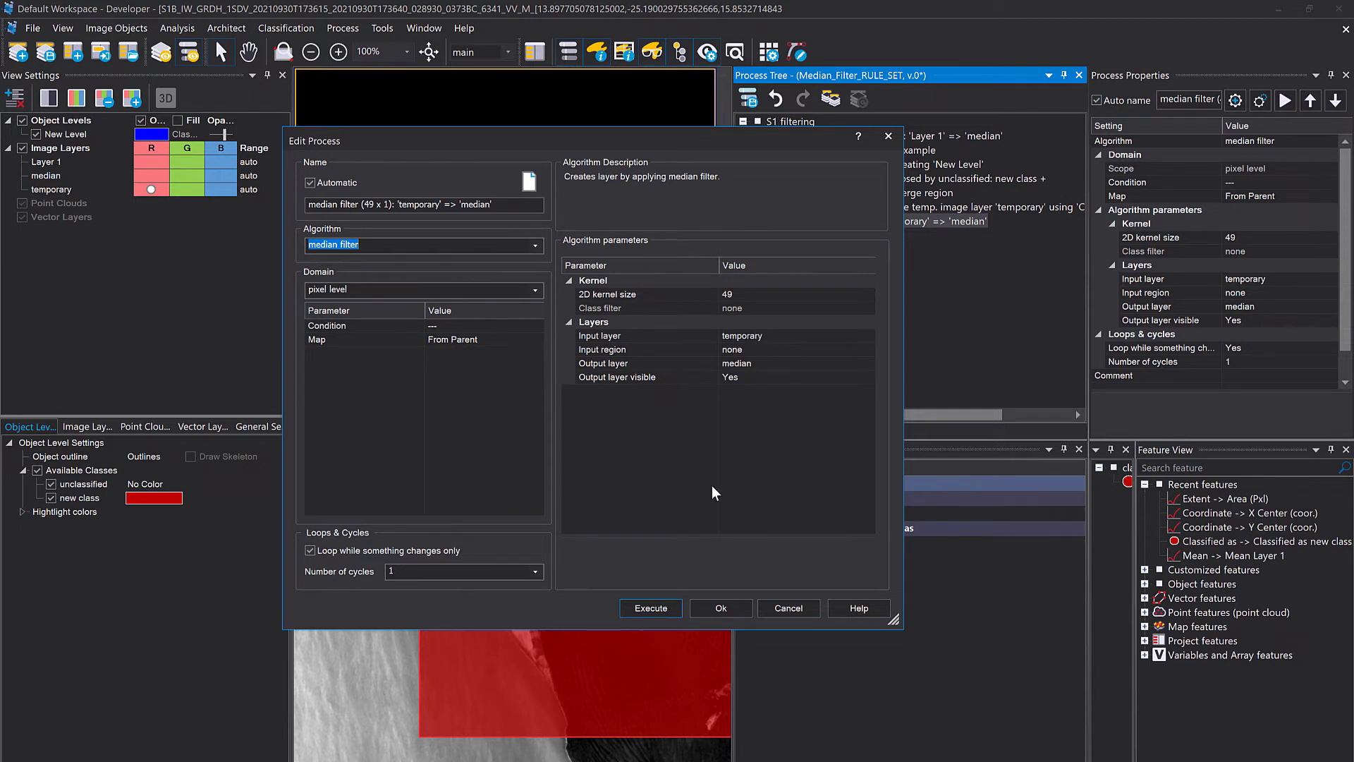
{"action": "left_click", "coordinate": [656, 610]}
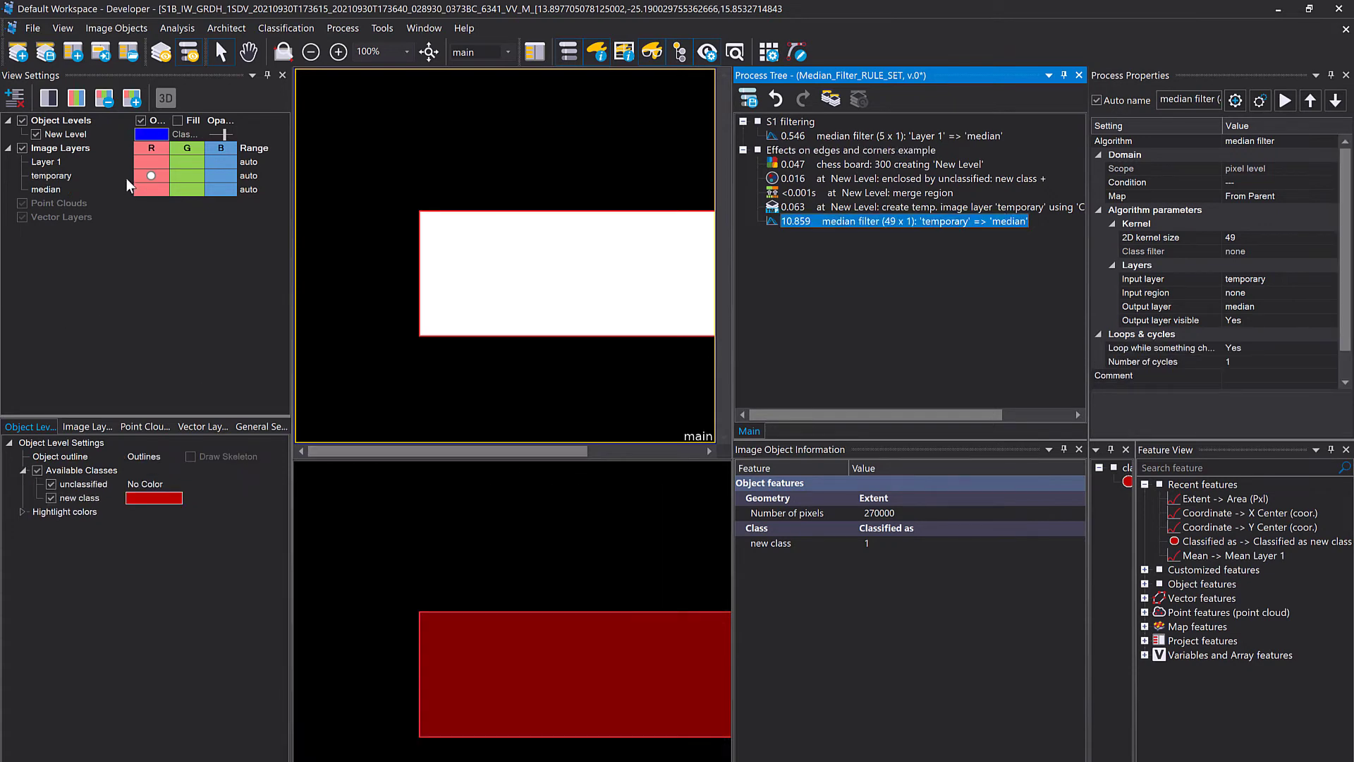
Display the median layer in the lower view without the class fill and inspect the rectangle's upper-left corner
{"action": "left_click", "coordinate": [422, 569]}
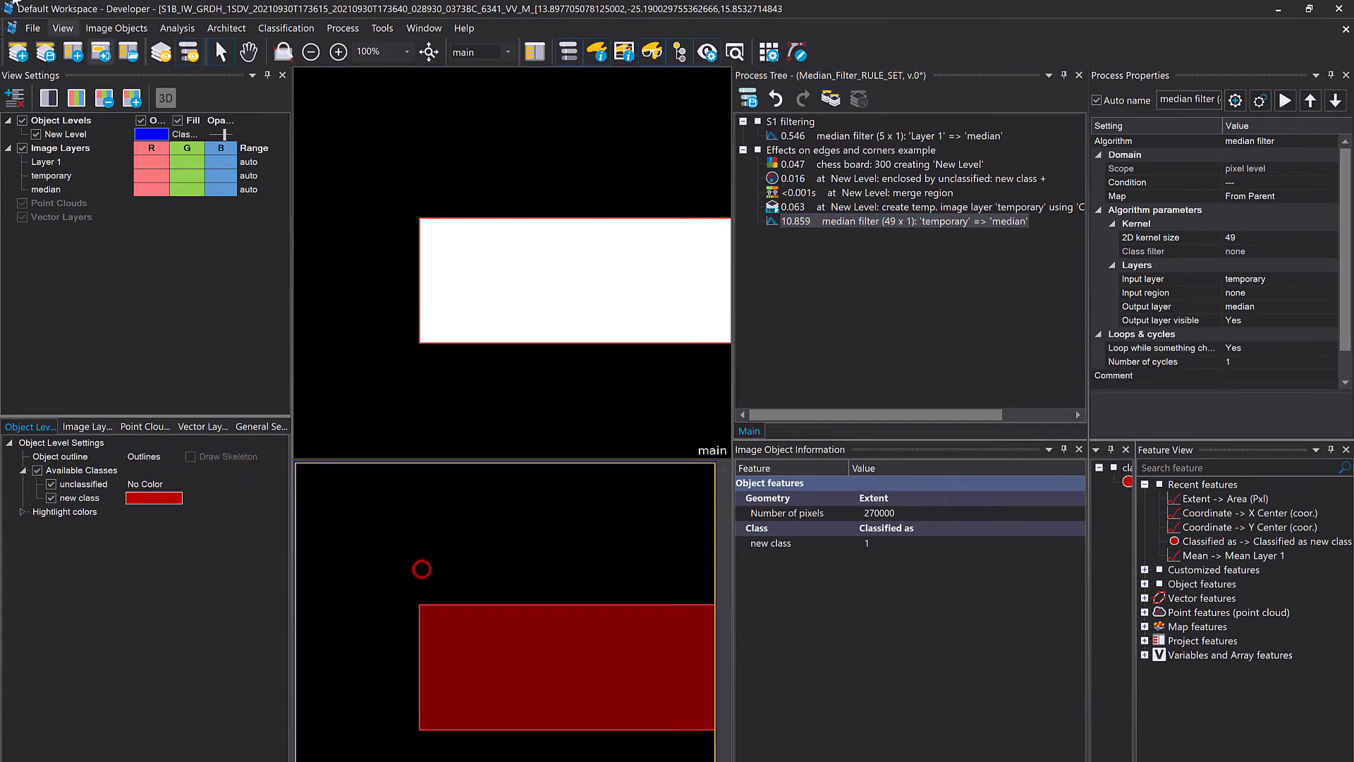
{"action": "left_click", "coordinate": [151, 189]}
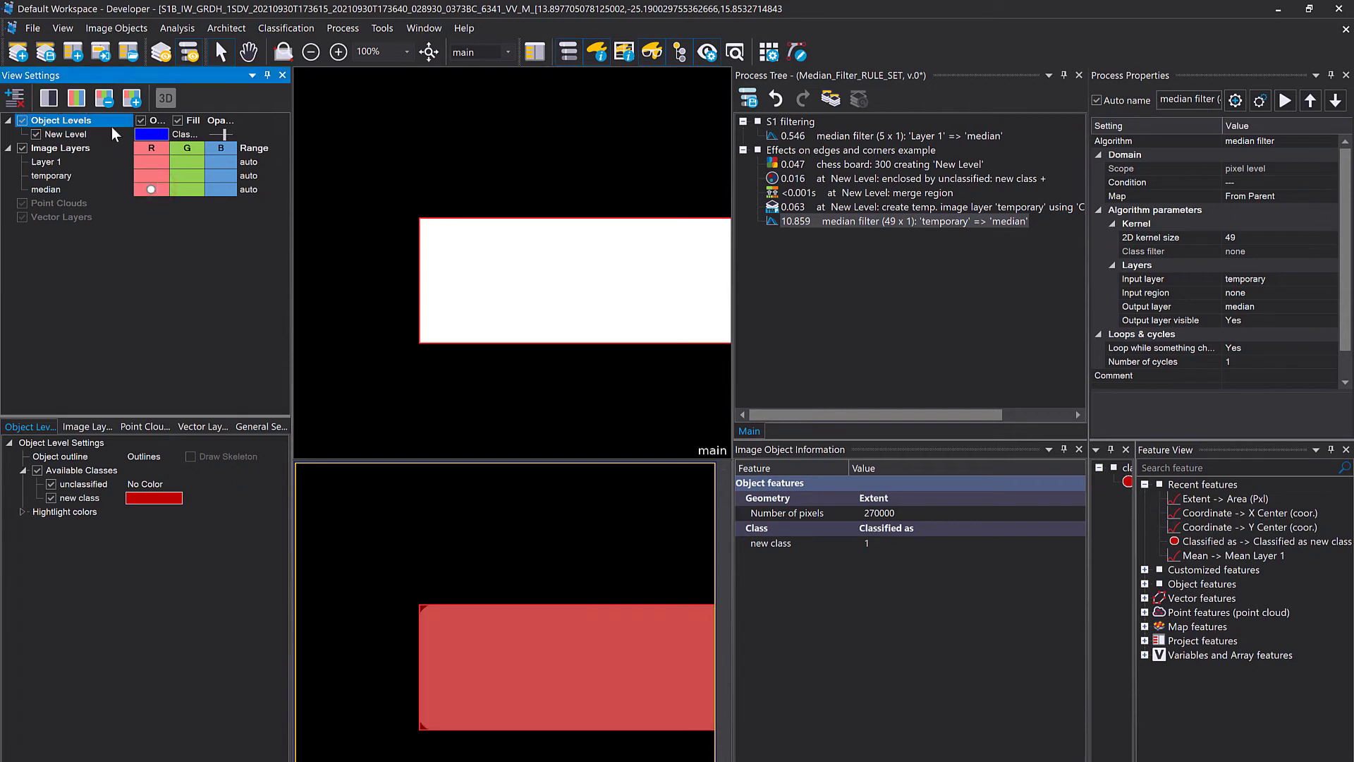
{"action": "left_click", "coordinate": [178, 120]}
{"action": "scroll", "coordinate": [462, 595], "scroll_direction": "up", "scroll_amount": 5}
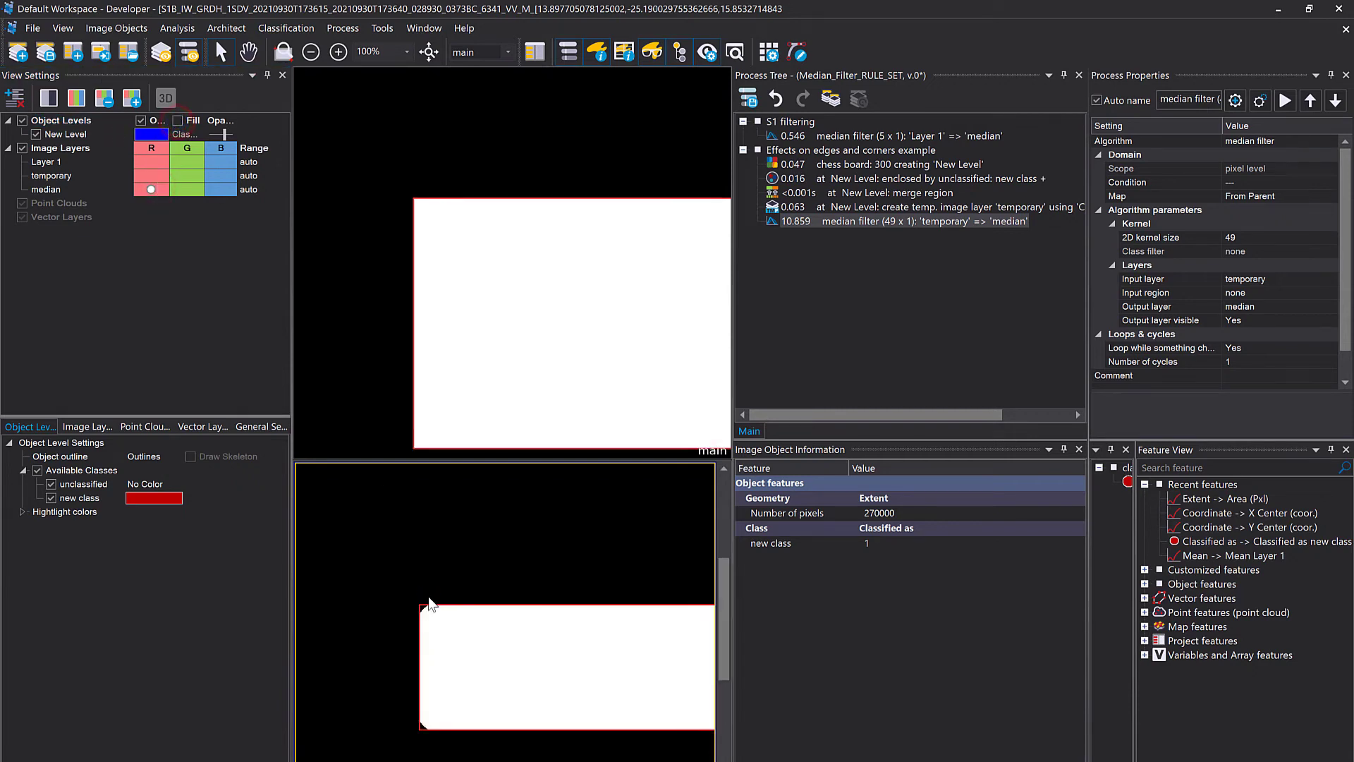
{"action": "scroll", "coordinate": [432, 628], "scroll_direction": "up", "scroll_amount": 2}
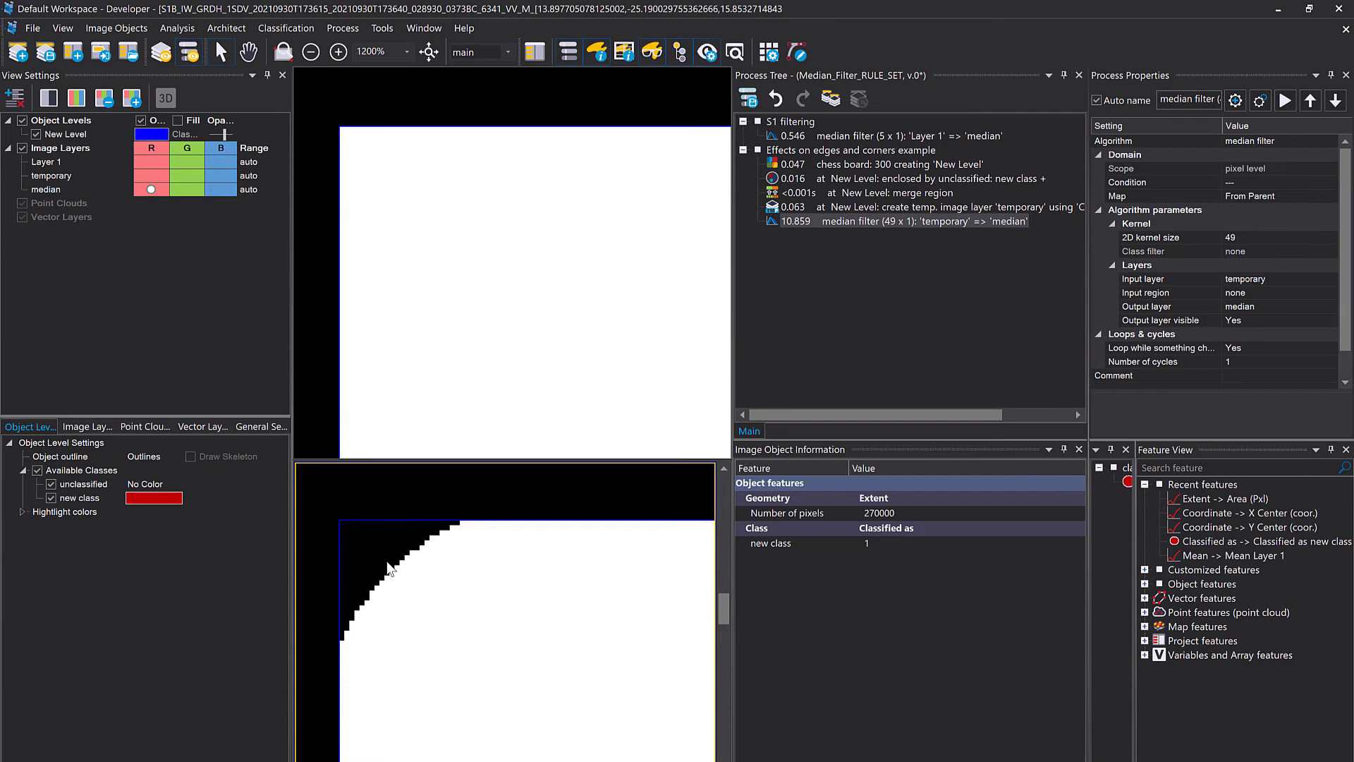
{"action": "scroll", "coordinate": [445, 596], "scroll_direction": "up", "scroll_amount": 1}
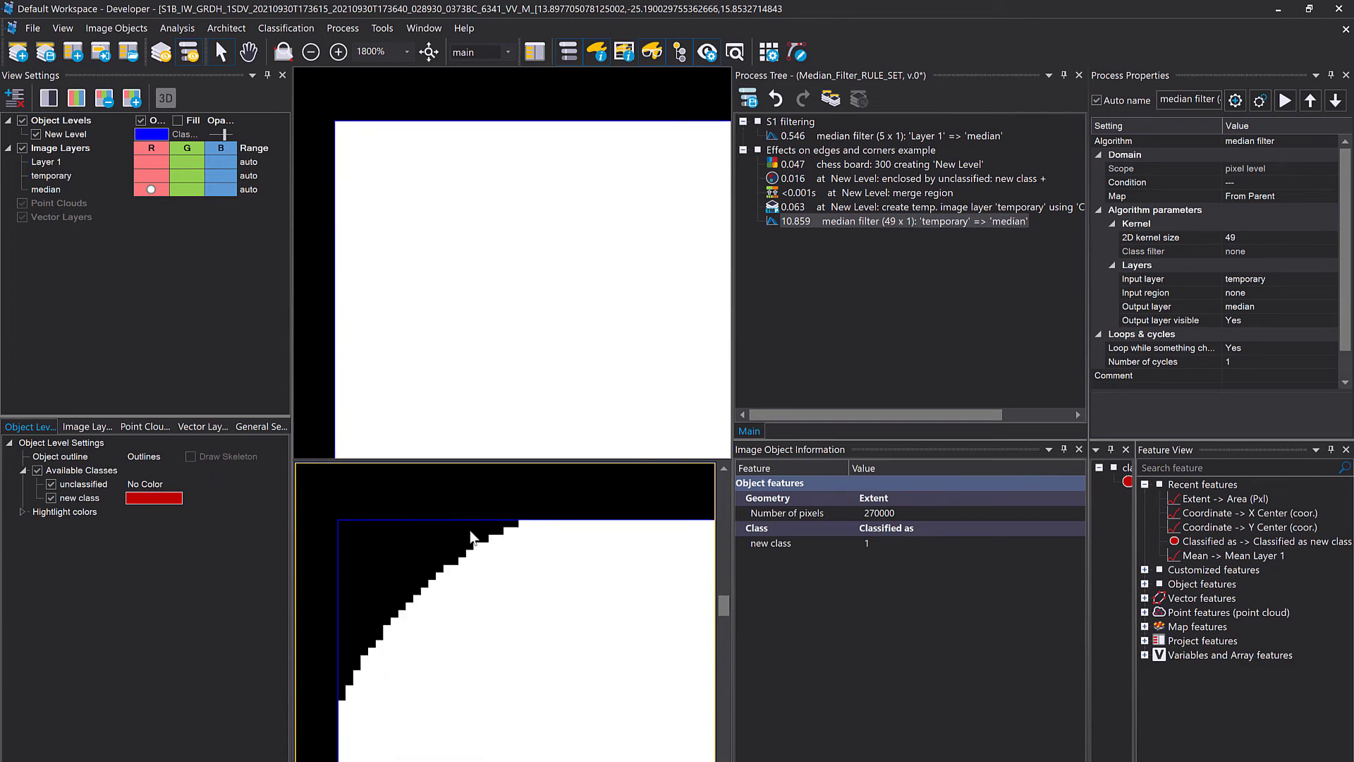
Rerun the median filter on the temporary layer with a 2D kernel size of 99
{"action": "double_click", "coordinate": [847, 220]}
{"action": "left_click", "coordinate": [779, 295]}
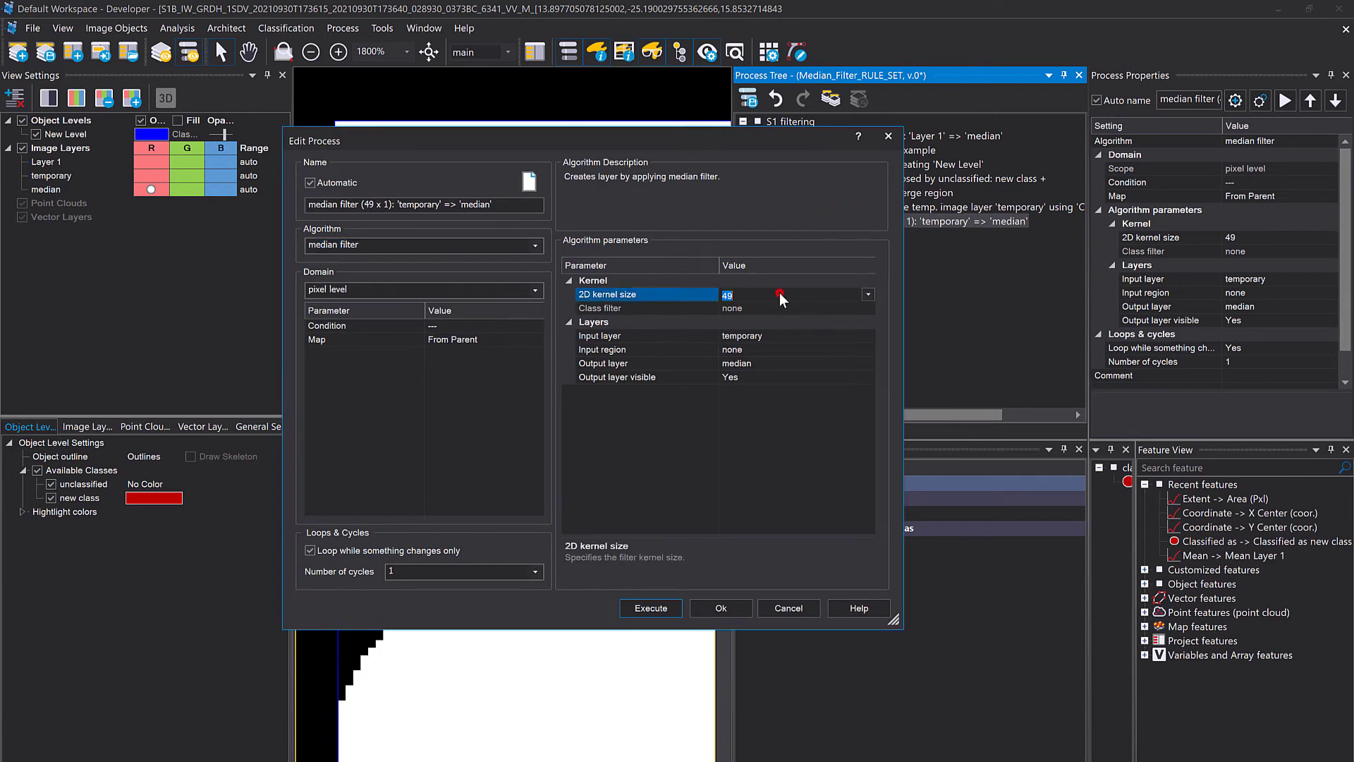
{"action": "left_click", "coordinate": [779, 295]}
{"action": "left_click", "coordinate": [662, 608]}
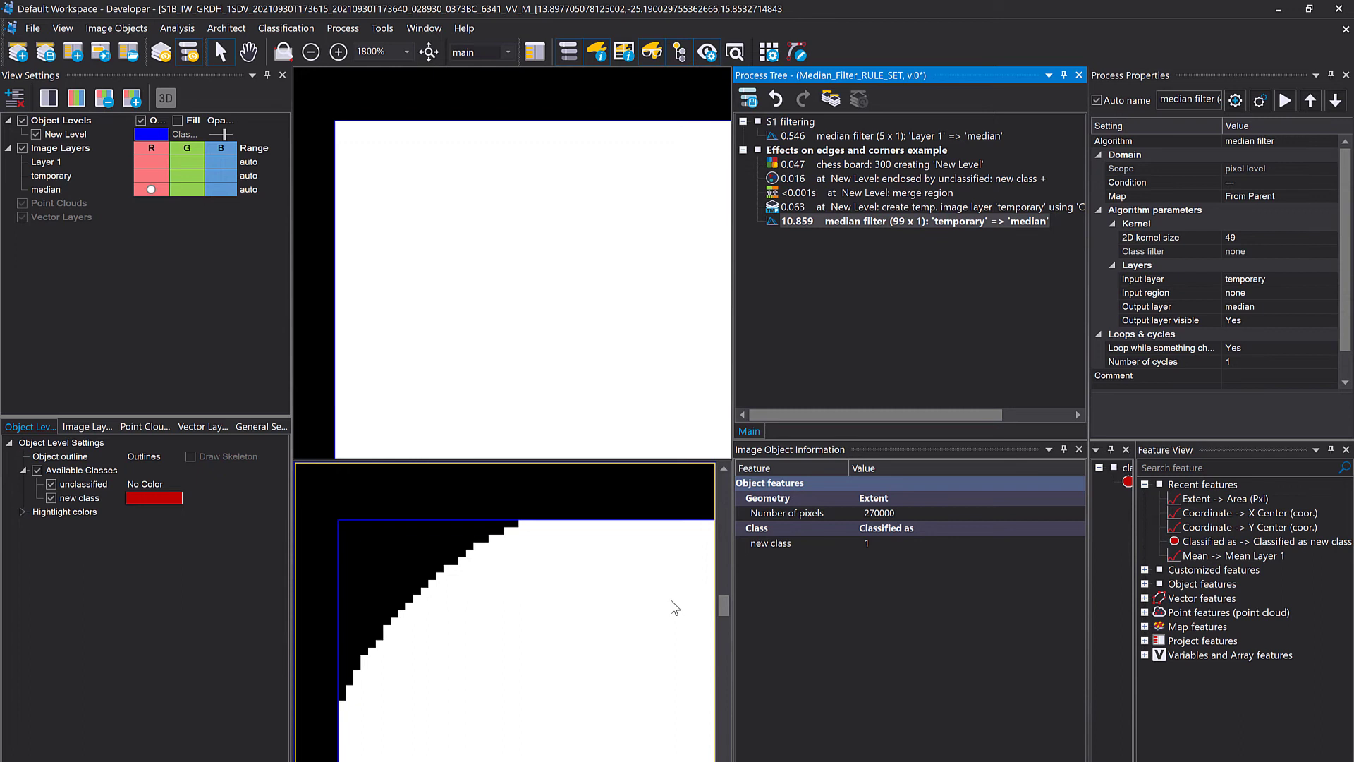
Compare the corners and straight edges of the filtered rectangle with those of the unfiltered temporary layer
{"action": "scroll", "coordinate": [595, 600], "scroll_direction": "down", "scroll_amount": 2}
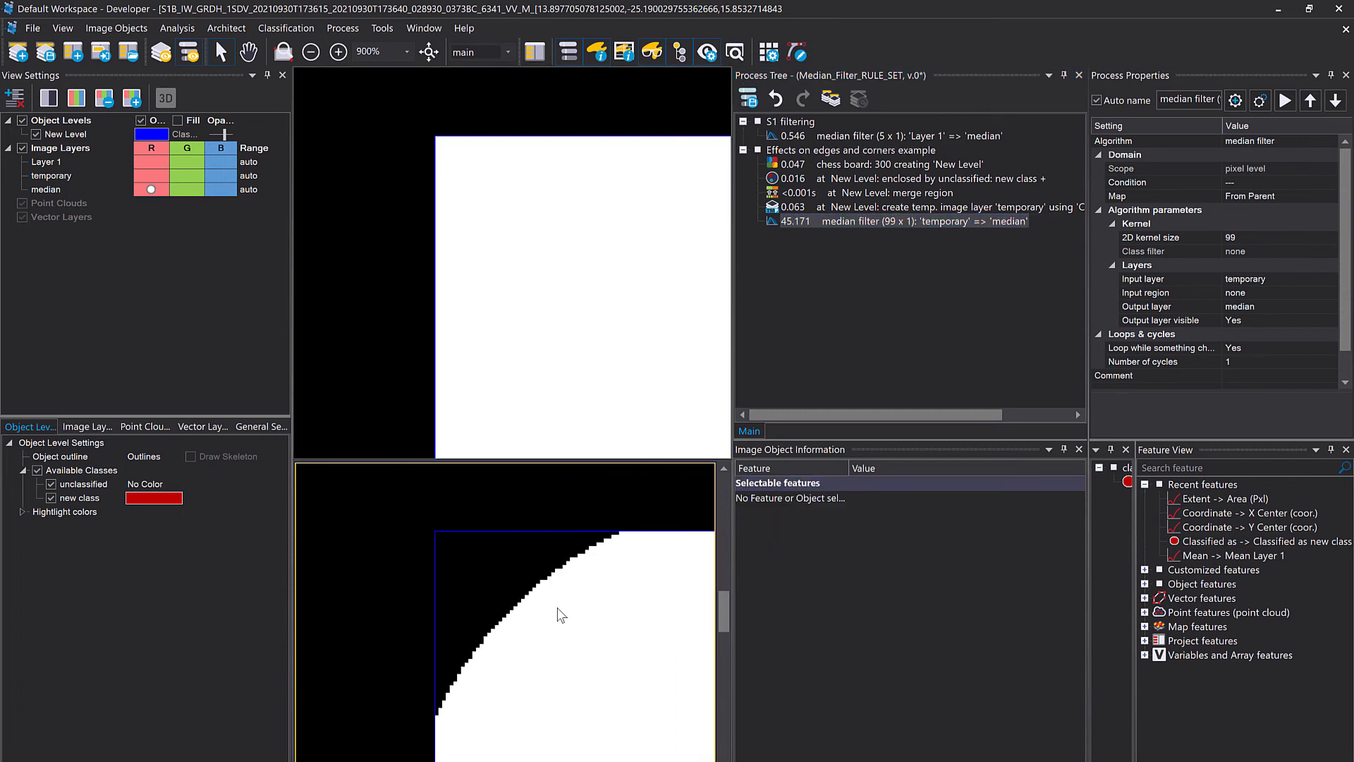
{"action": "scroll", "coordinate": [557, 619], "scroll_direction": "down", "scroll_amount": 2}
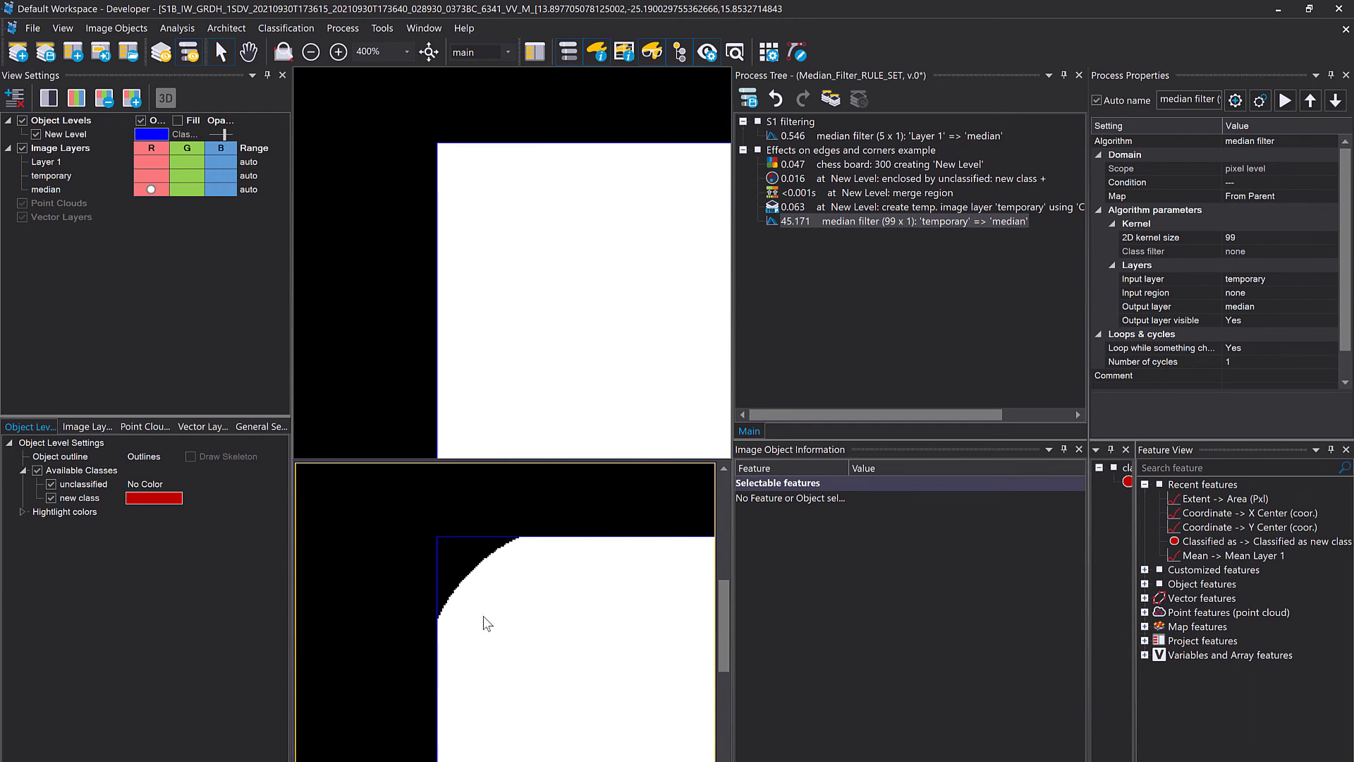
{"action": "scroll", "coordinate": [390, 522], "scroll_direction": "up", "scroll_amount": 3}
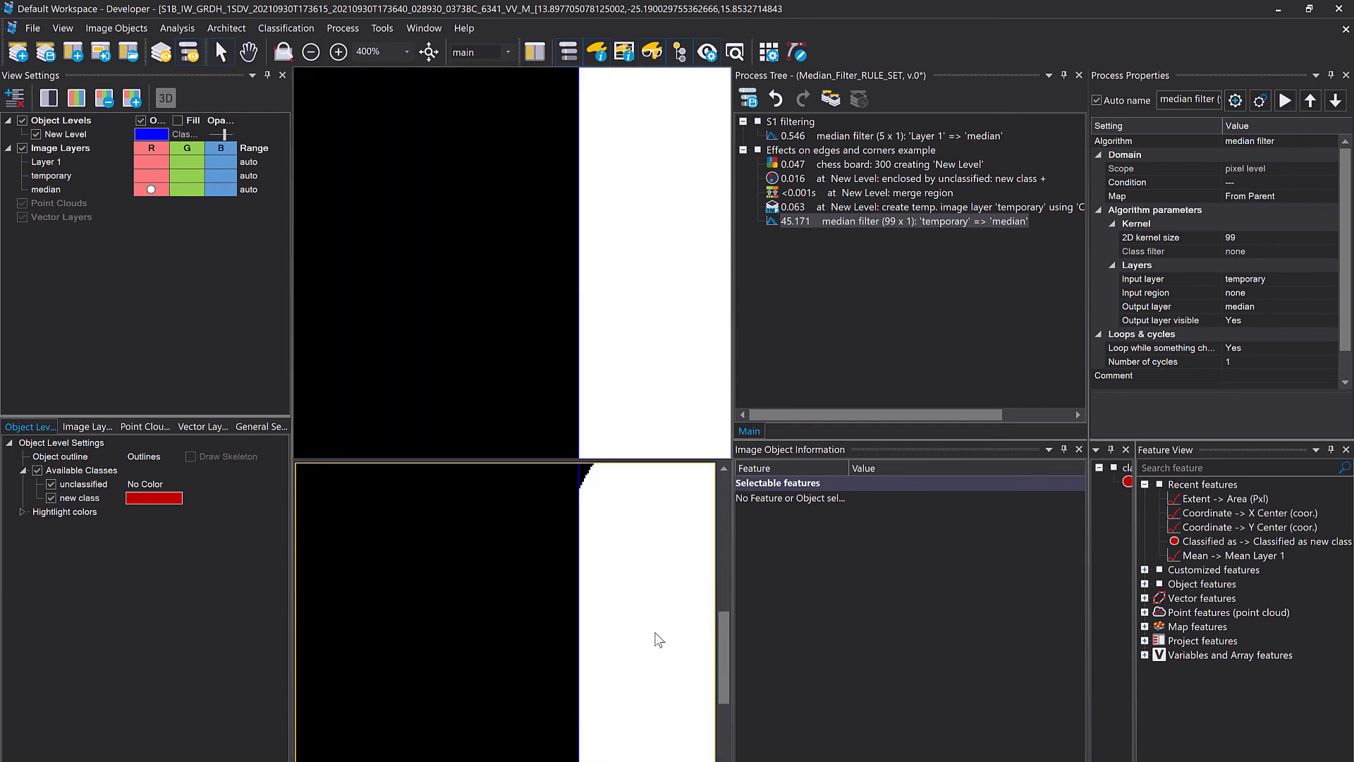
{"action": "scroll", "coordinate": [550, 605], "scroll_direction": "down", "scroll_amount": 3}
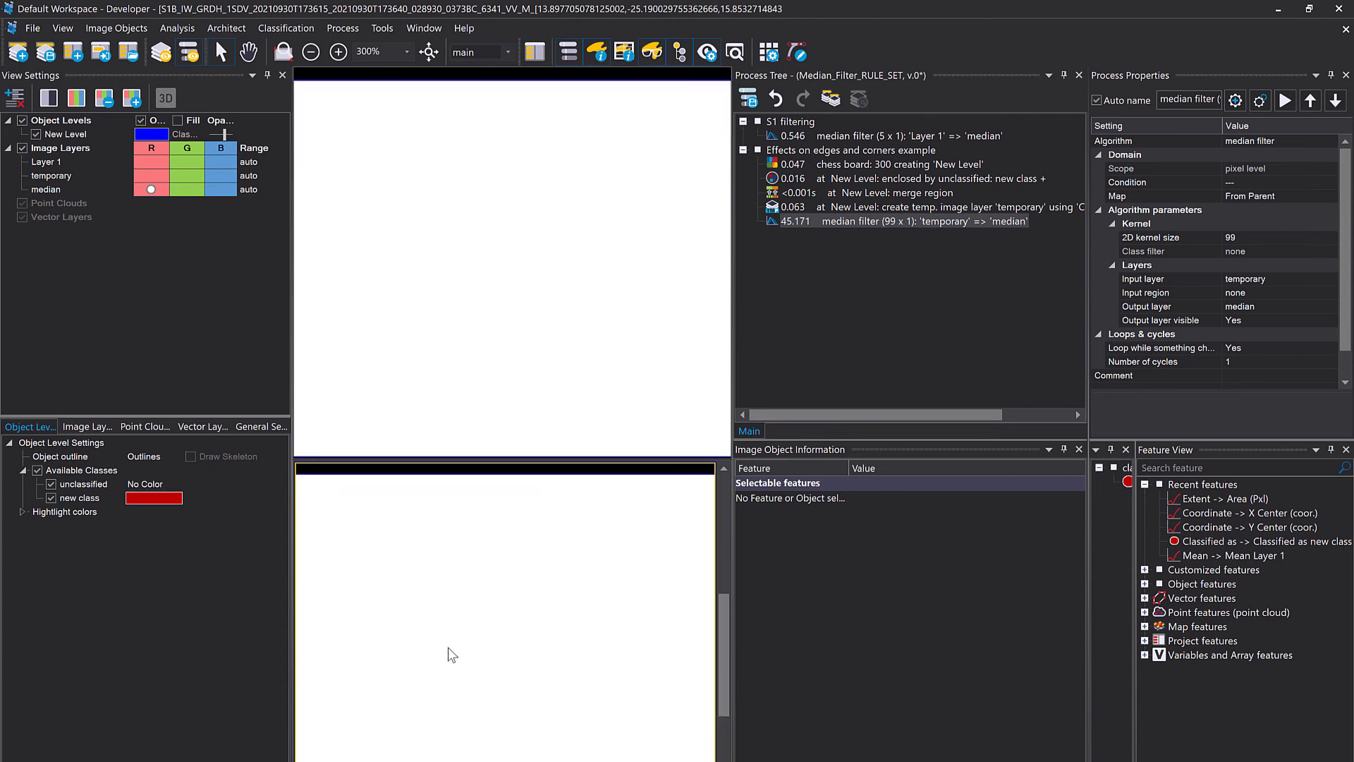
{"action": "scroll", "coordinate": [452, 655], "scroll_direction": "down", "scroll_amount": 5}
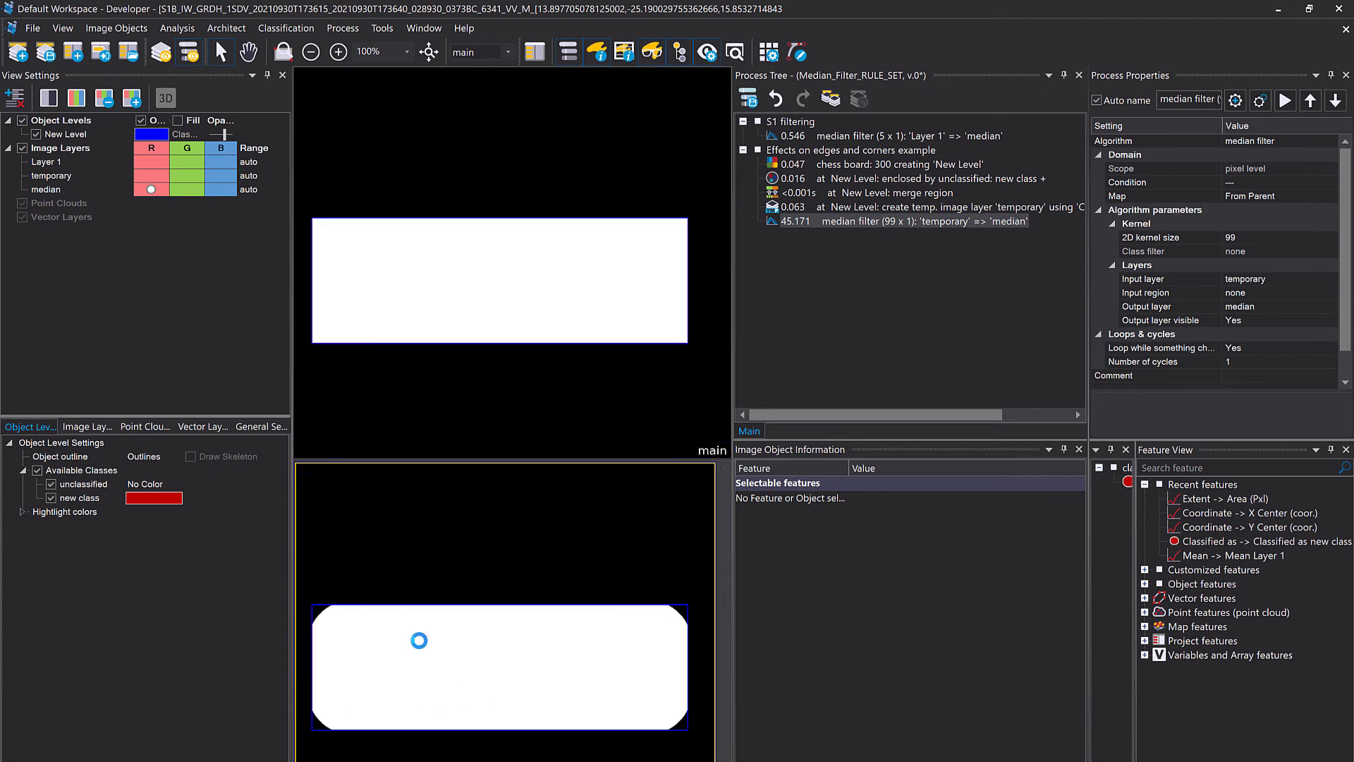
{"action": "mouse_move", "coordinate": [334, 290]}
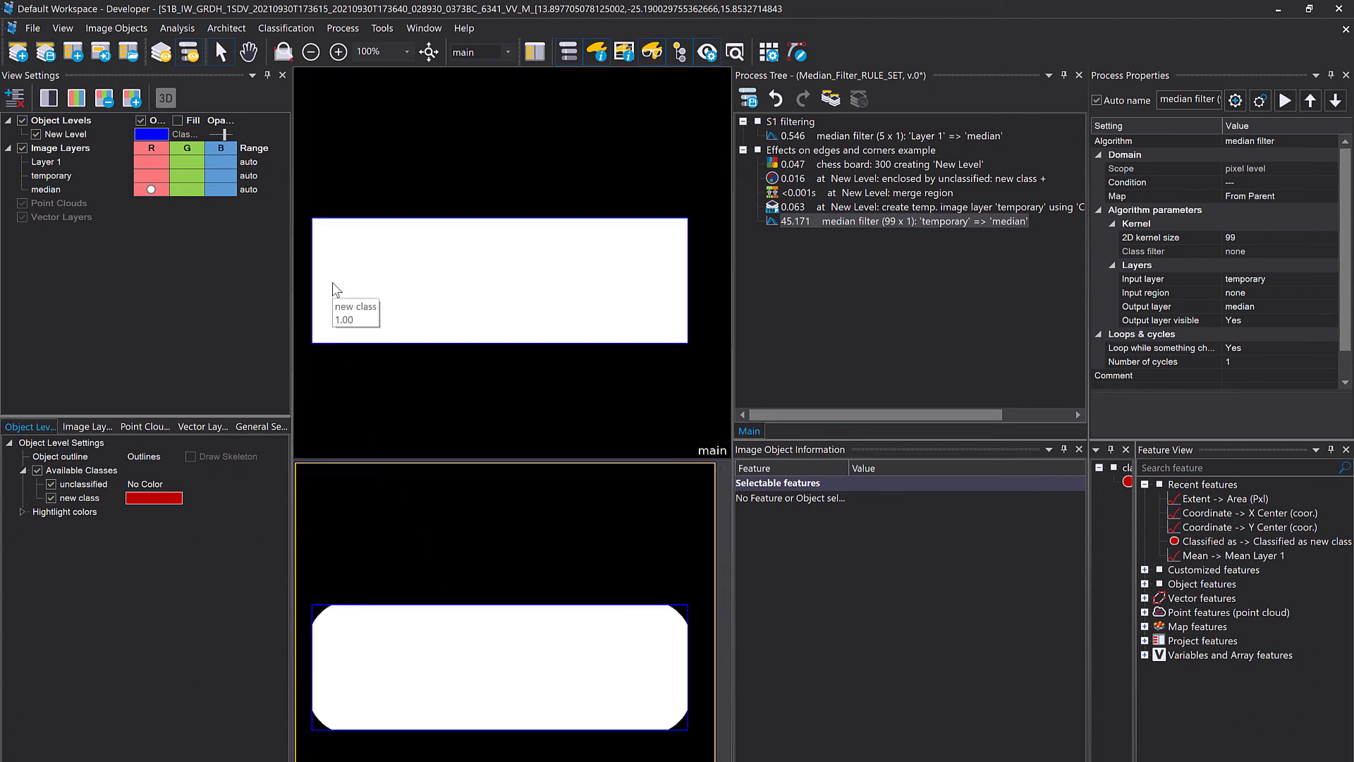